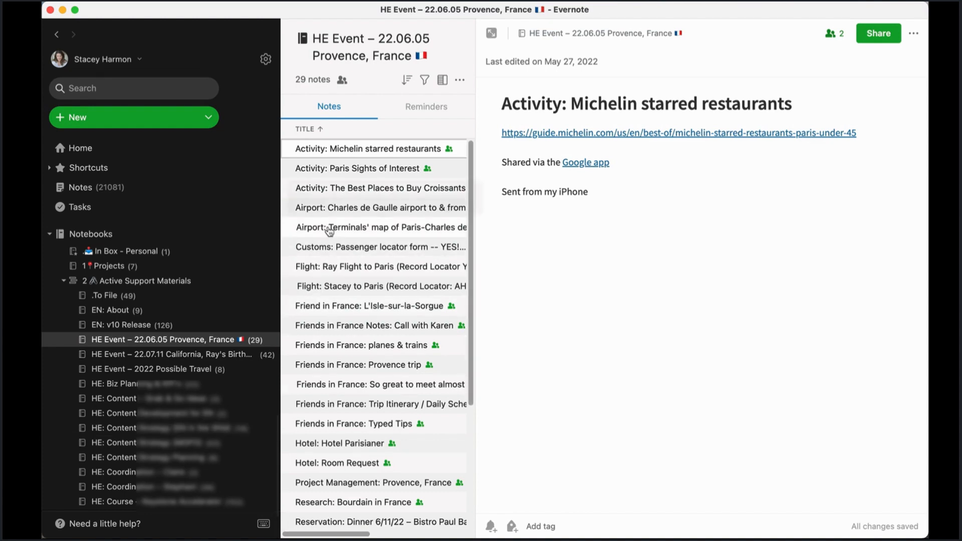
# Open the Project Management: Provence, France note and briefly select its title
pyautogui.click(316, 490)
pyautogui.scroll(-5, 316, 490)
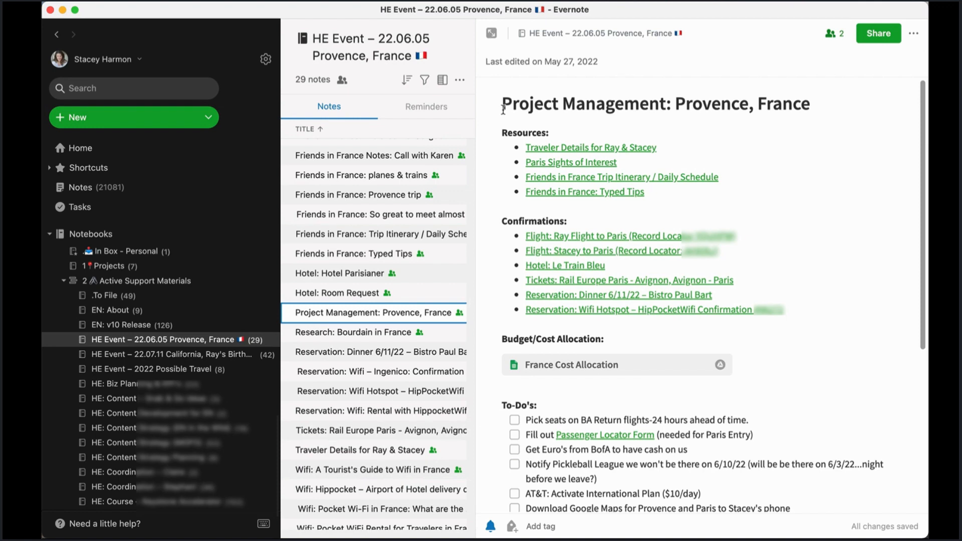
pyautogui.moveTo(502, 110); pyautogui.dragTo(796, 102)
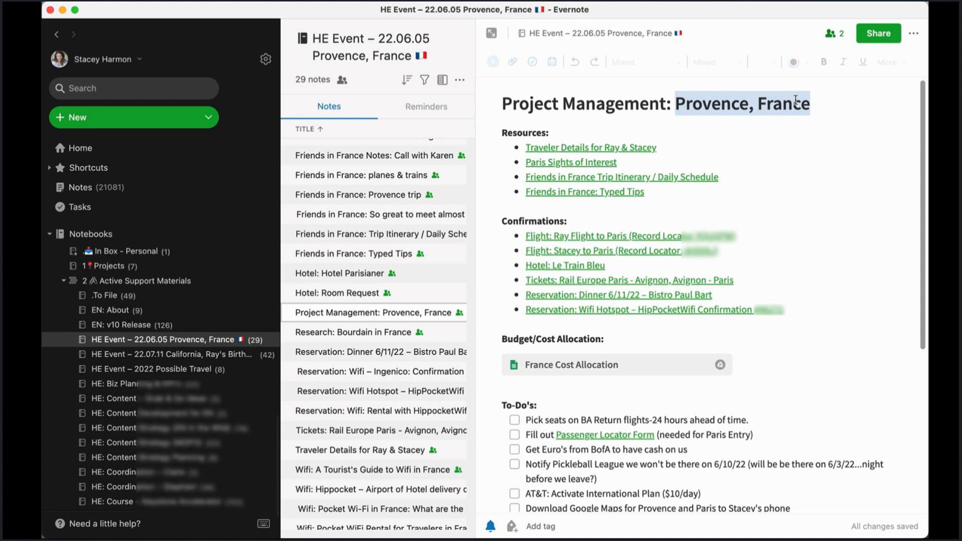
pyautogui.click(795, 124)
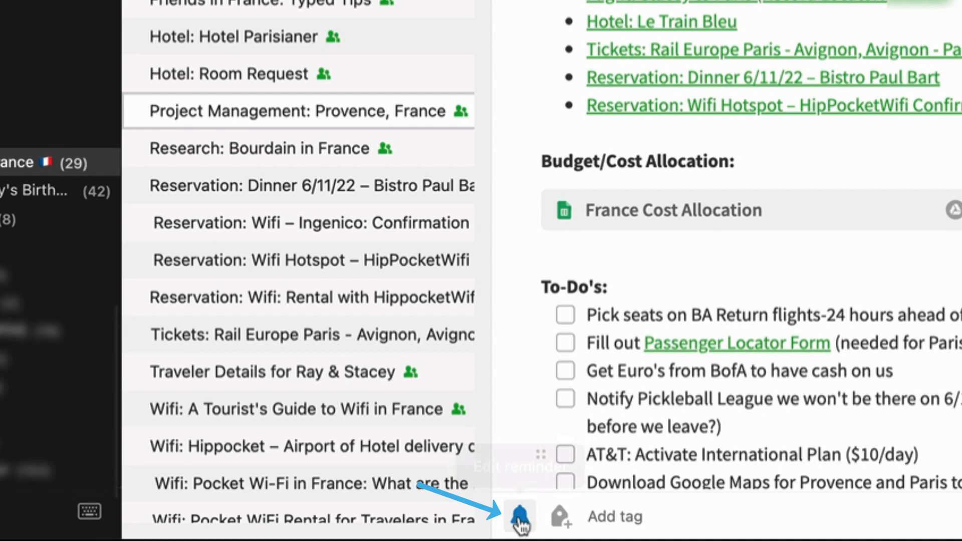
# Give the note a reminder with no date and view the notebook's Reminders list
pyautogui.click(521, 517)
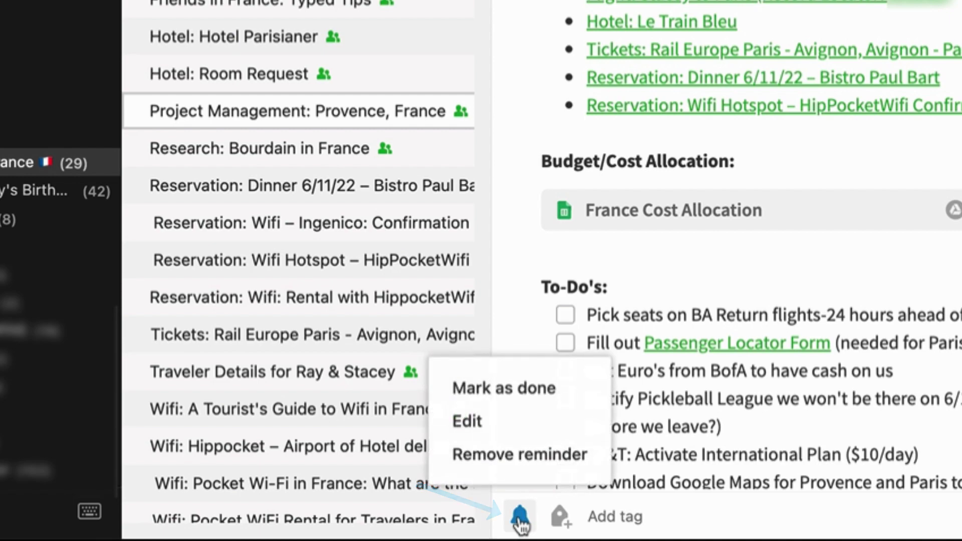
pyautogui.click(467, 422)
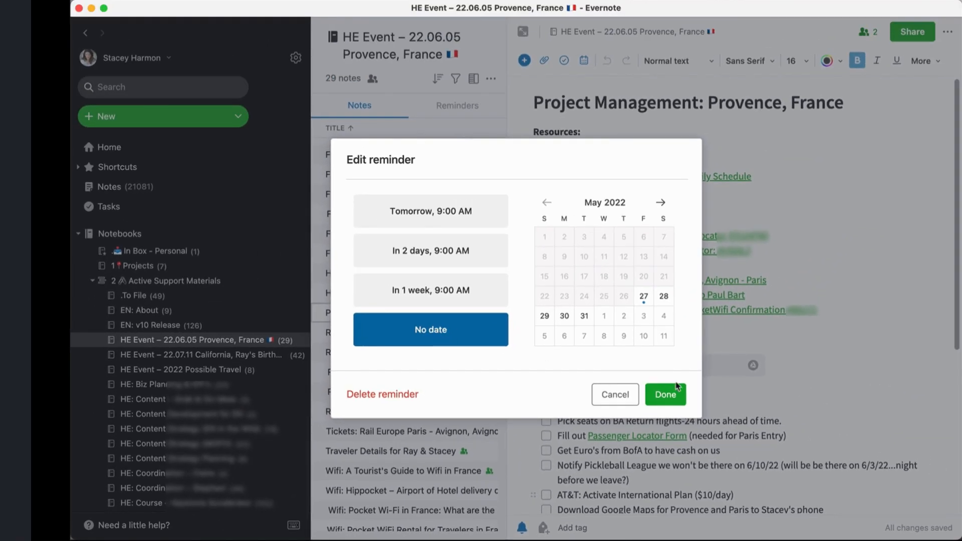
pyautogui.click(675, 392)
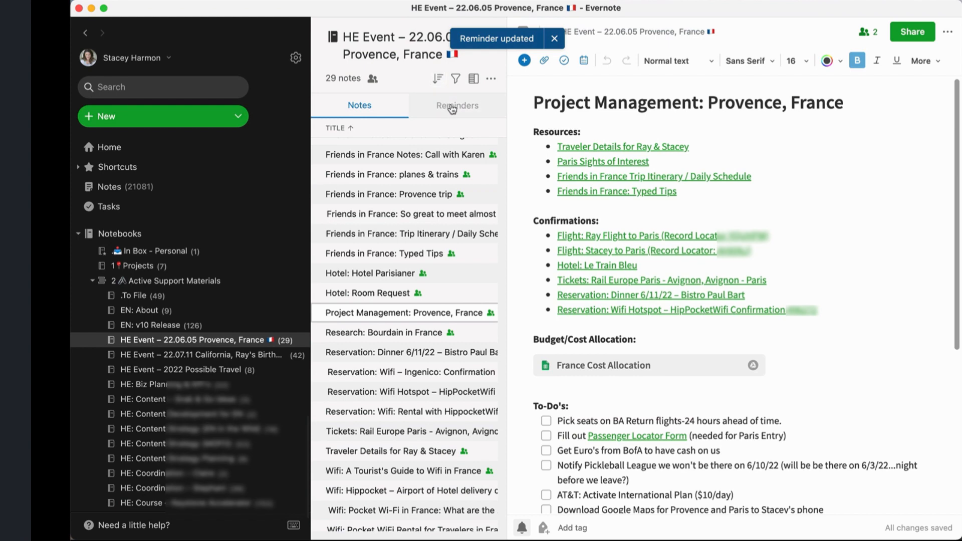
pyautogui.click(453, 110)
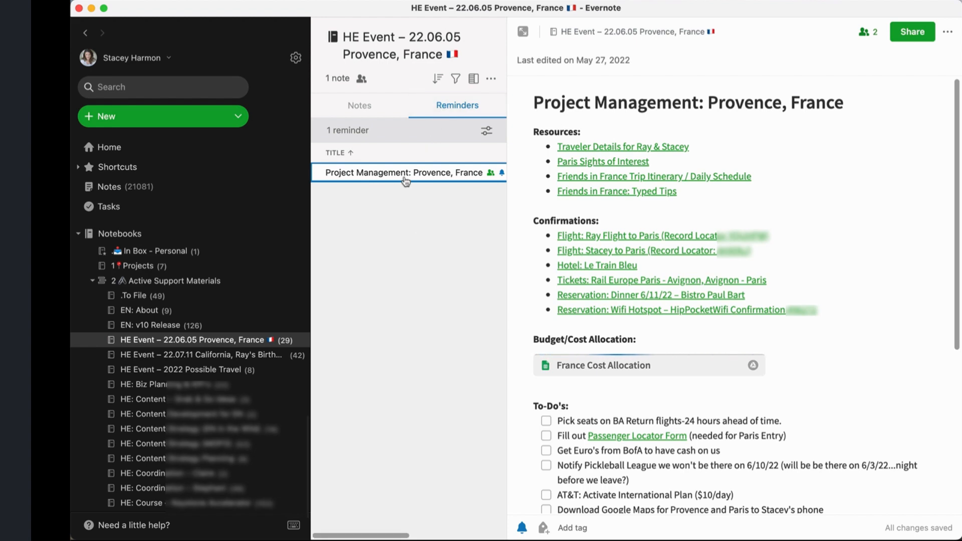
# Re-sort the notebook's notes by Date updated, then return to the Reminders view
pyautogui.click(367, 115)
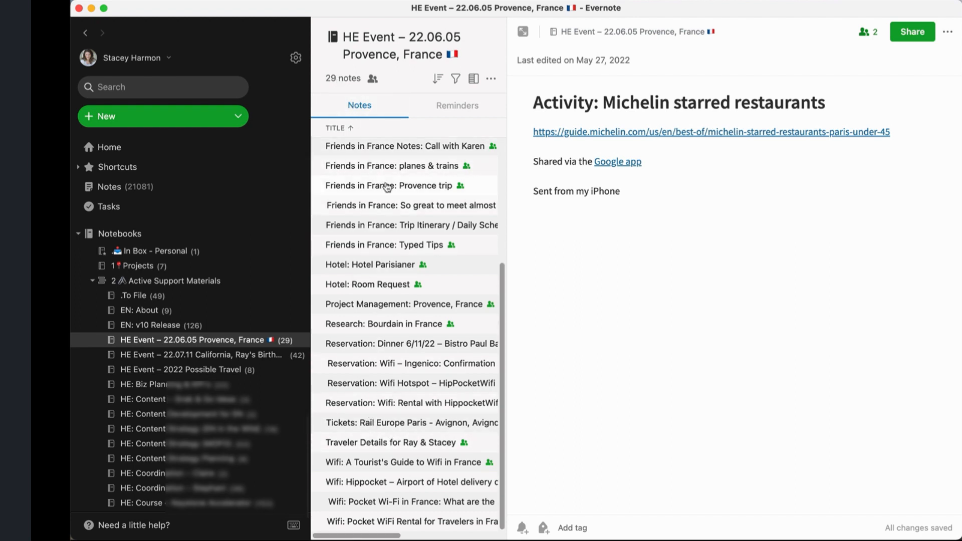
pyautogui.click(385, 126)
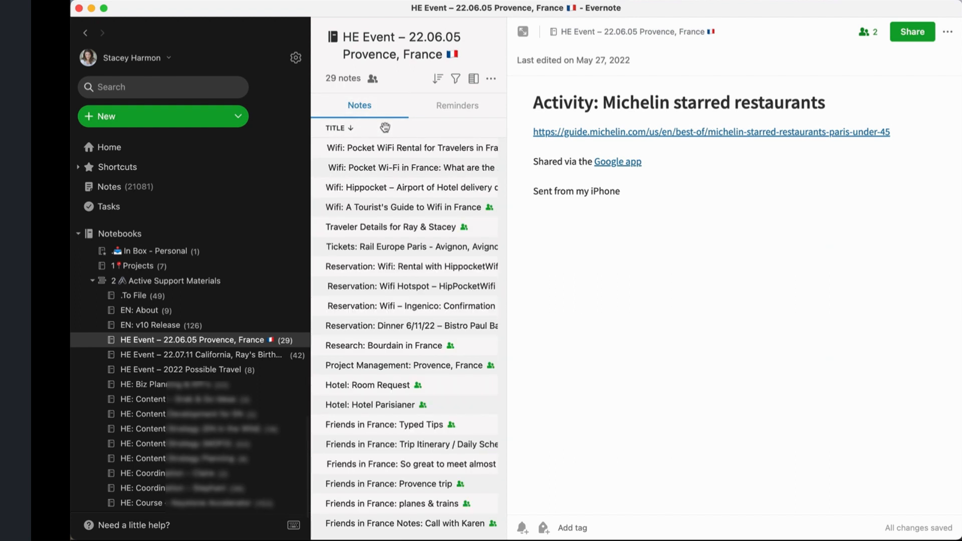
pyautogui.click(435, 79)
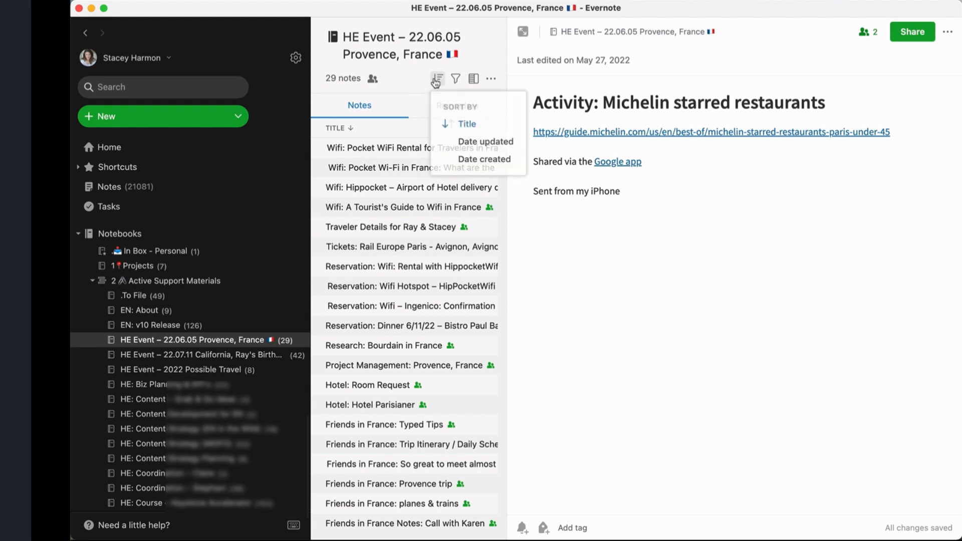
pyautogui.click(477, 143)
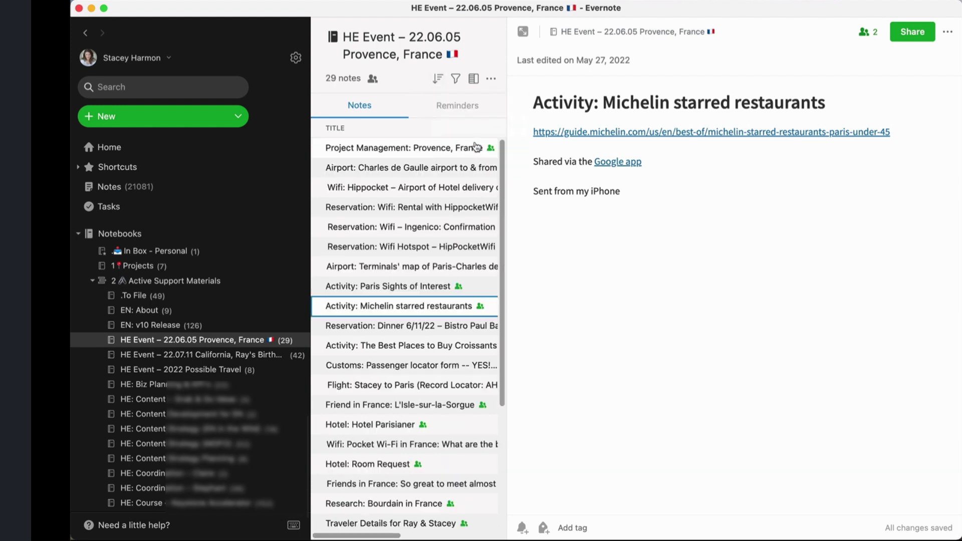
pyautogui.click(455, 106)
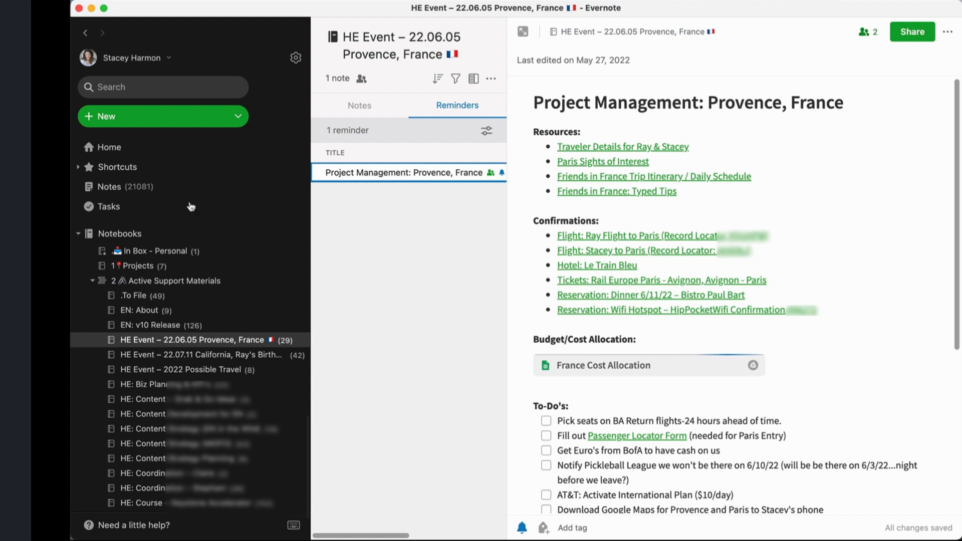
# Add the note to Shortcuts, move it just below Mindsweep, and go to Home
pyautogui.click(78, 167)
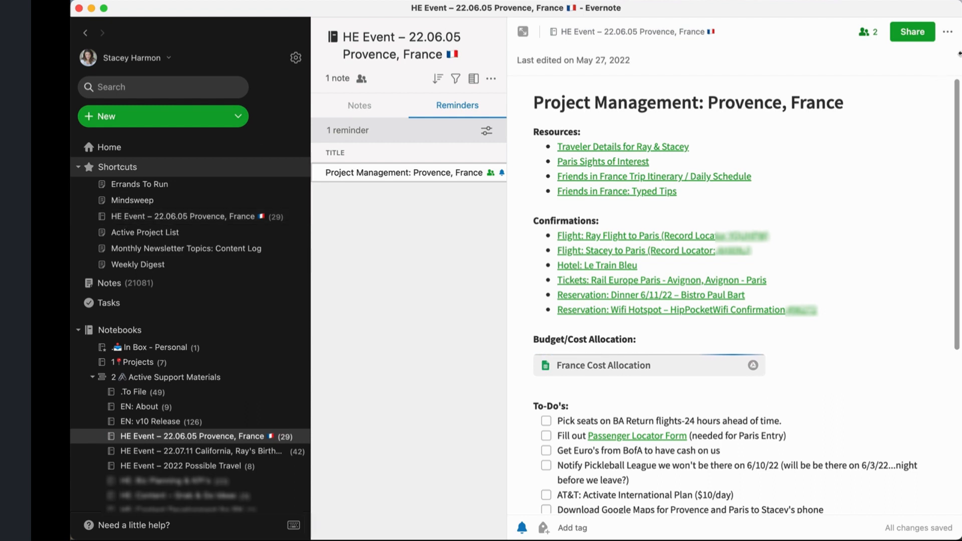
pyautogui.click(948, 32)
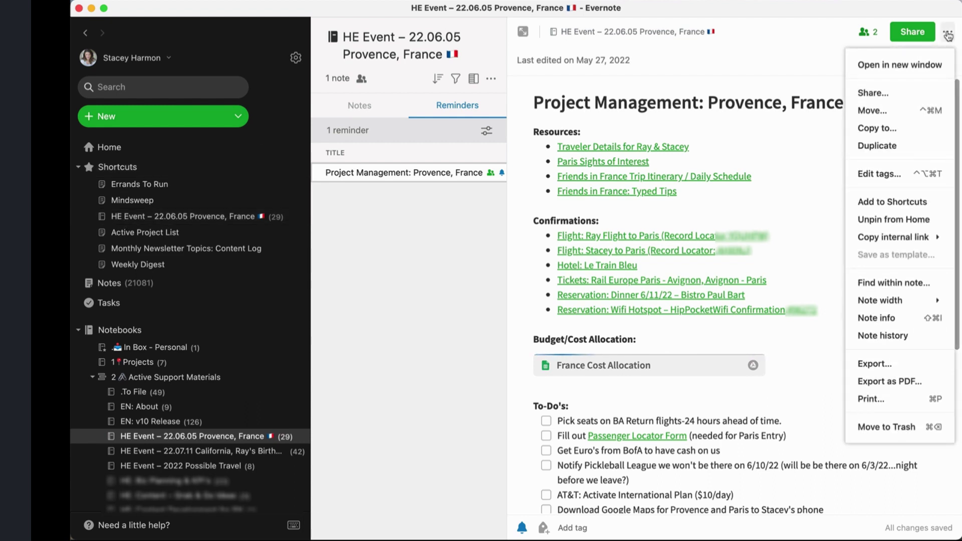
pyautogui.click(892, 202)
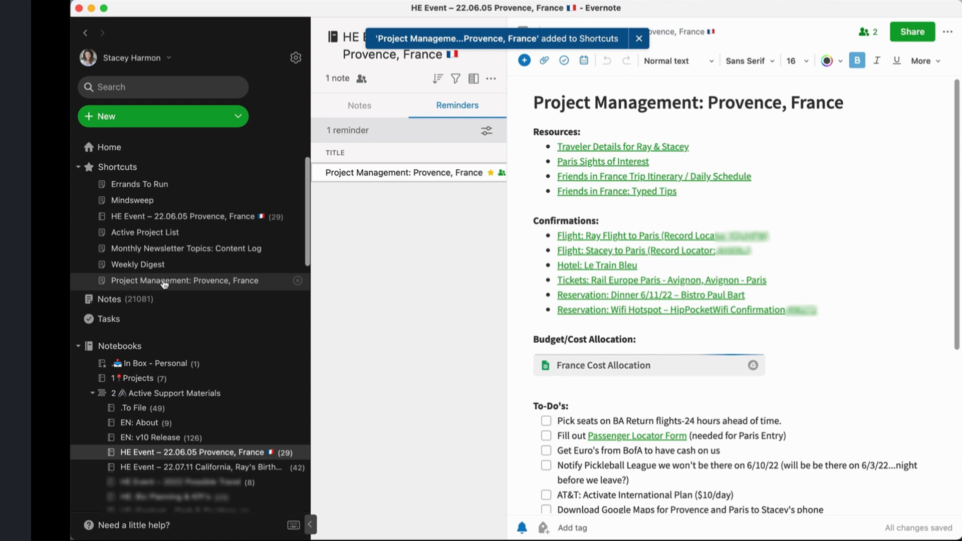
pyautogui.moveTo(163, 284); pyautogui.dragTo(156, 207)
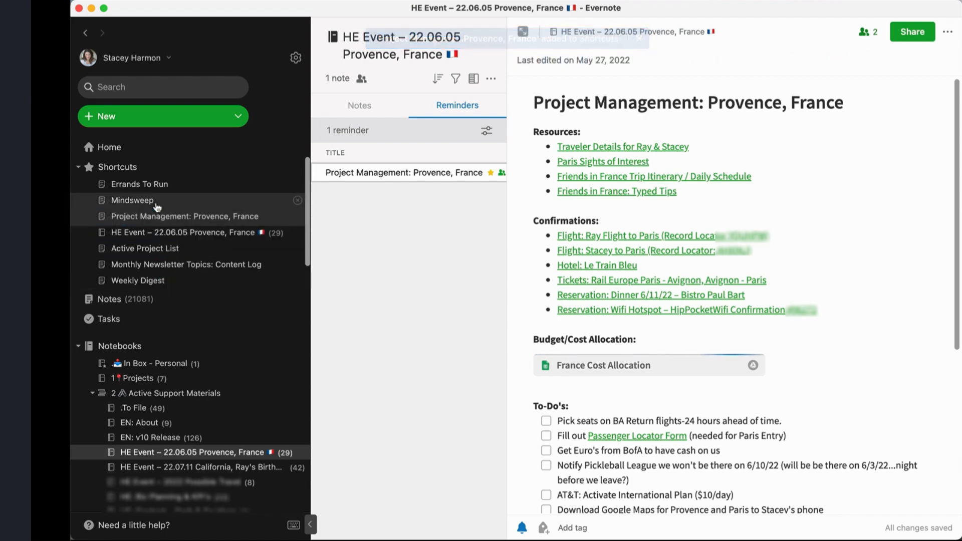
pyautogui.click(106, 147)
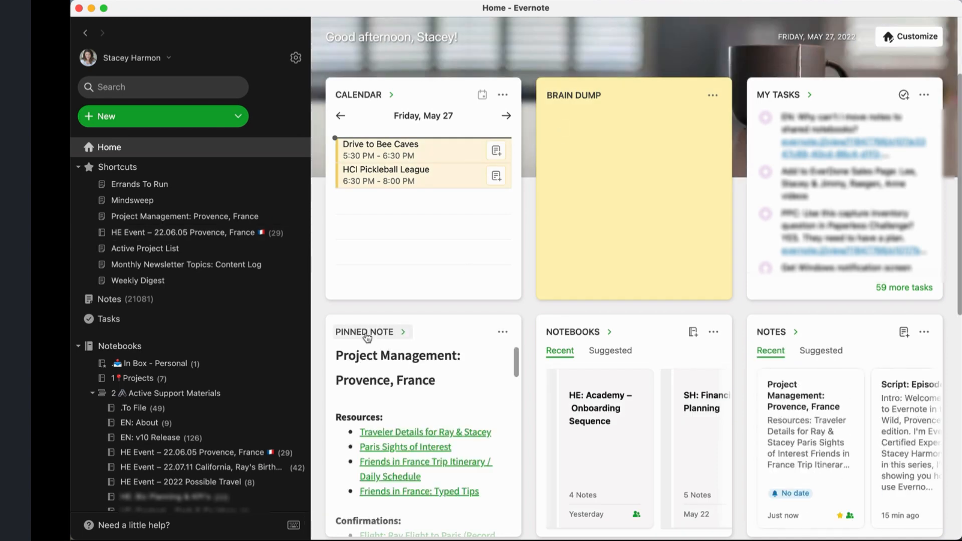
pyautogui.scroll(-2, 393, 379)
pyautogui.scroll(2, 393, 381)
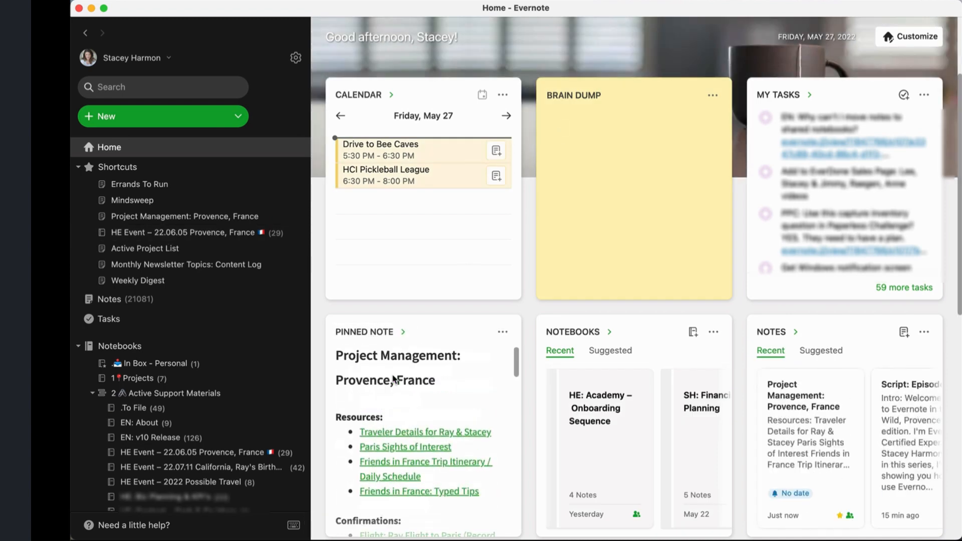
pyautogui.scroll(-5, 403, 434)
pyautogui.scroll(-3, 404, 434)
pyautogui.scroll(-5, 404, 434)
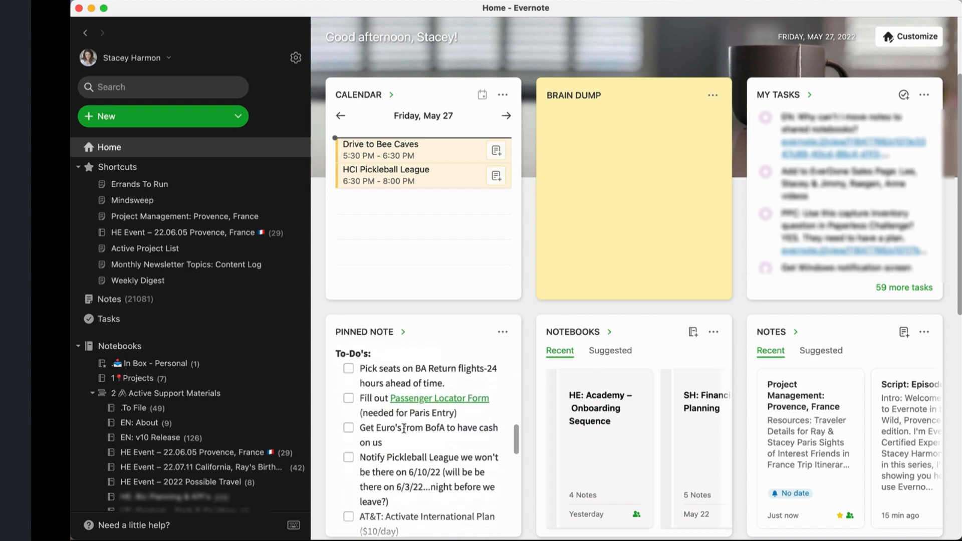
pyautogui.scroll(15, 404, 434)
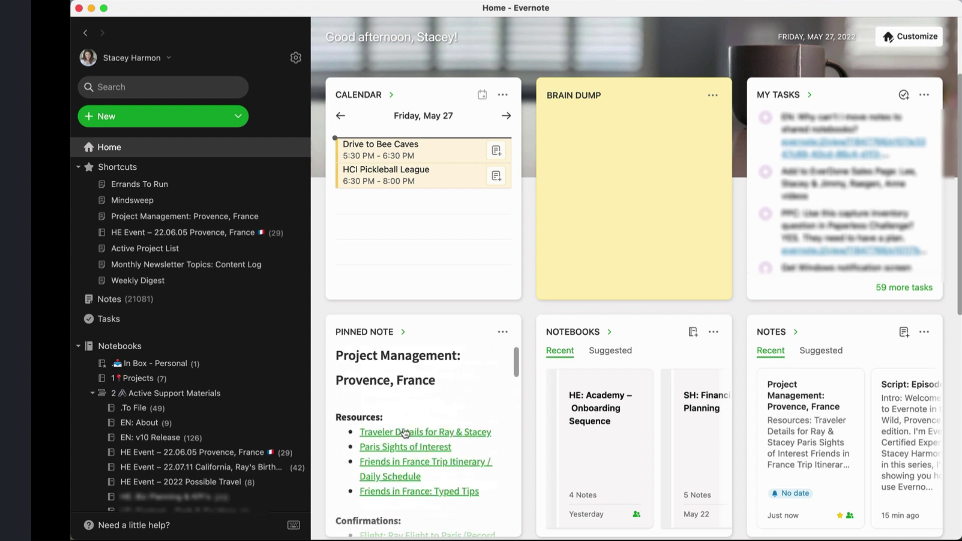
# Customize Home so the Pinned Note widget sits in the top row, two columns wide
pyautogui.click(905, 41)
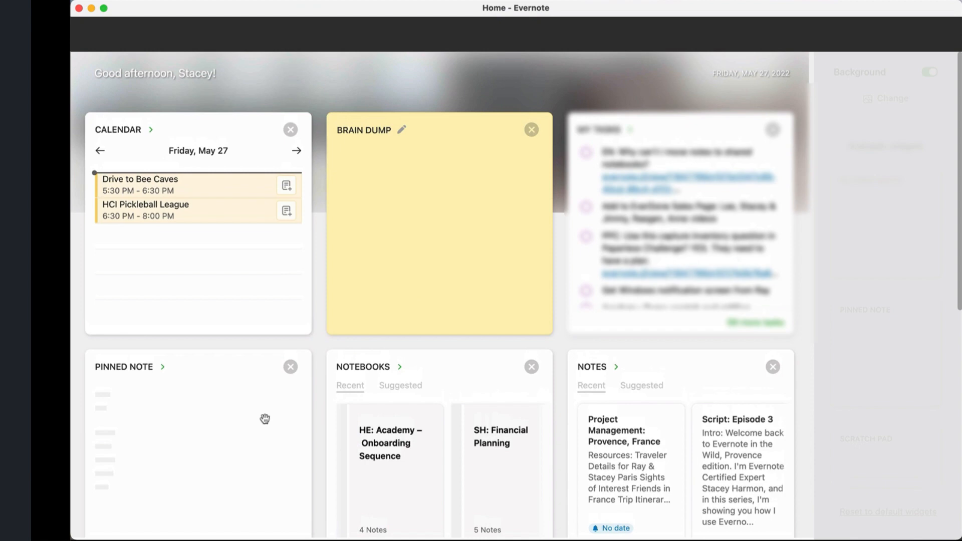
pyautogui.moveTo(207, 368); pyautogui.dragTo(394, 132)
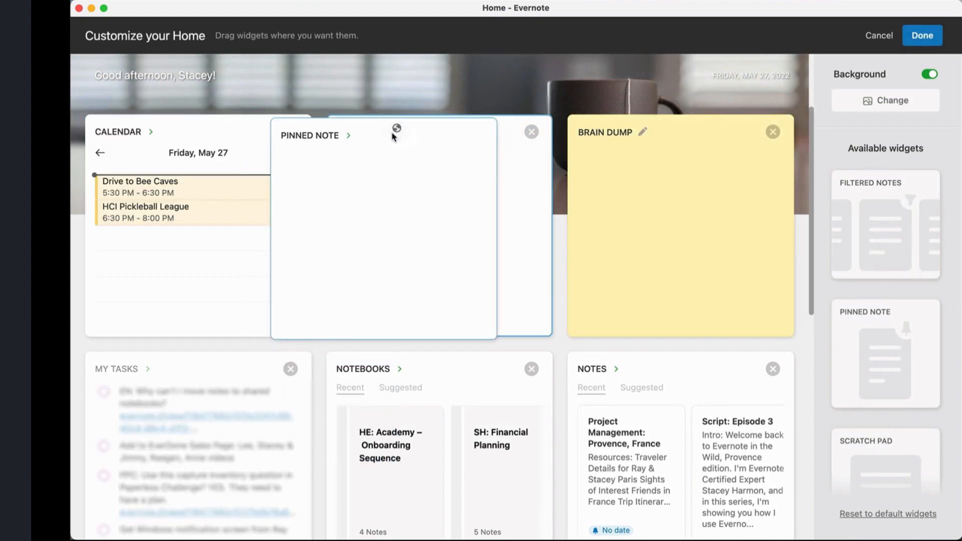
pyautogui.click(489, 322)
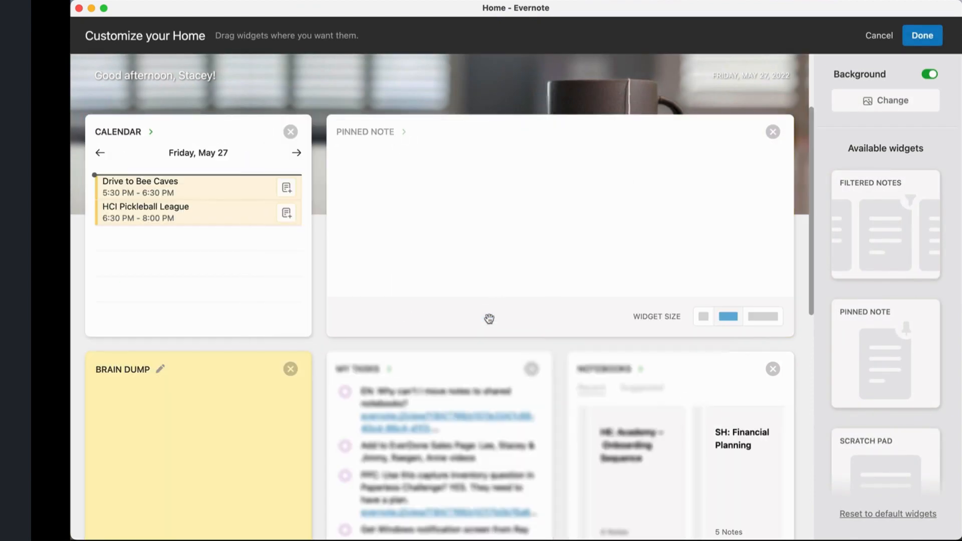
pyautogui.click(920, 38)
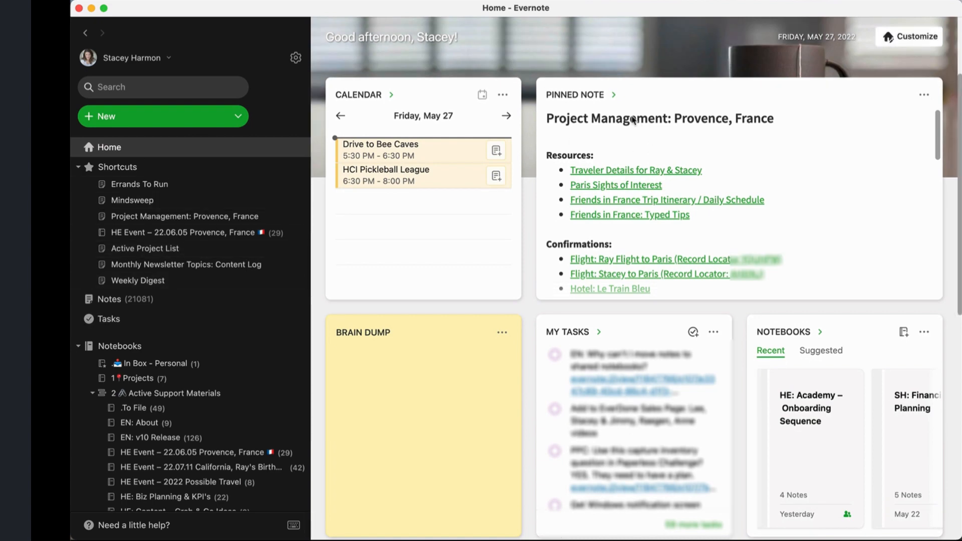
pyautogui.click(571, 96)
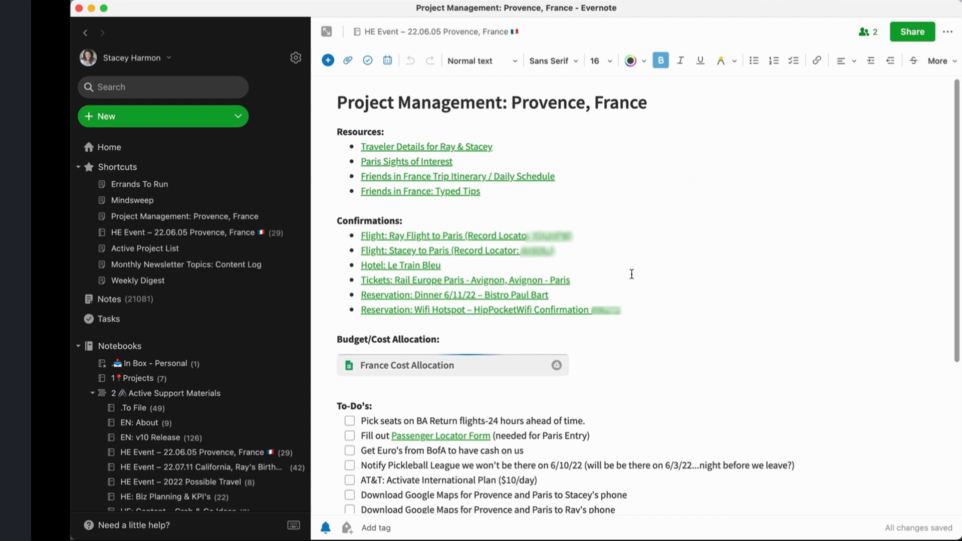
pyautogui.click(437, 31)
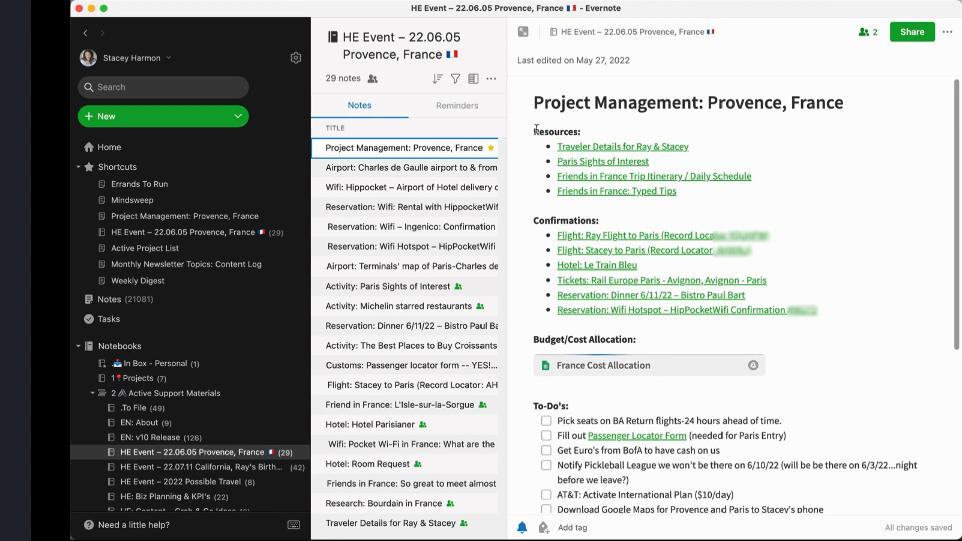
pyautogui.moveTo(535, 129)
pyautogui.mouseDown()
pyautogui.moveTo(571, 151)
pyautogui.moveTo(578, 241)
pyautogui.moveTo(544, 133)
pyautogui.mouseUp()
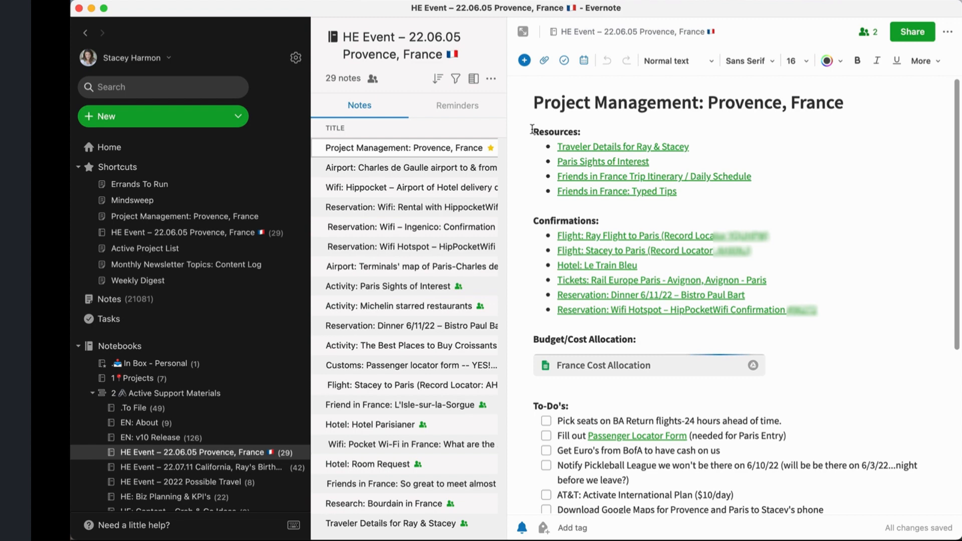
pyautogui.moveTo(534, 133)
pyautogui.mouseDown()
pyautogui.moveTo(668, 178)
pyautogui.moveTo(677, 192)
pyautogui.mouseUp()
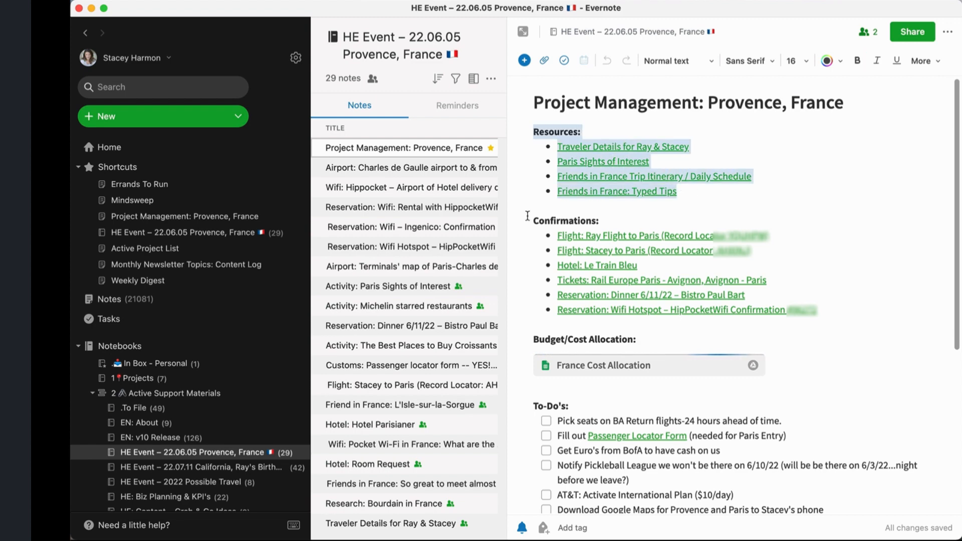
pyautogui.moveTo(534, 219)
pyautogui.mouseDown()
pyautogui.moveTo(599, 272)
pyautogui.moveTo(579, 365)
pyautogui.mouseUp()
pyautogui.scroll(-2, 587, 297)
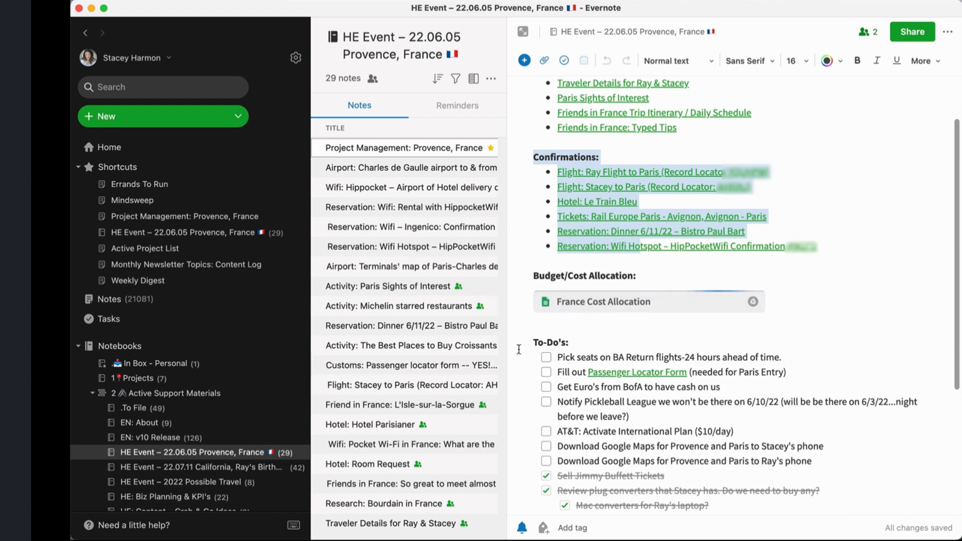
pyautogui.moveTo(532, 343); pyautogui.dragTo(736, 433)
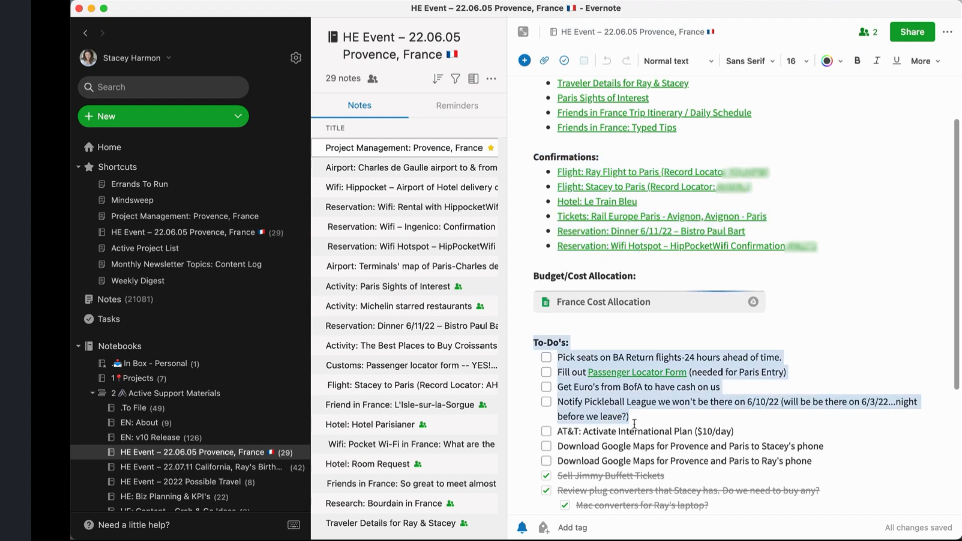
pyautogui.scroll(-1, 790, 376)
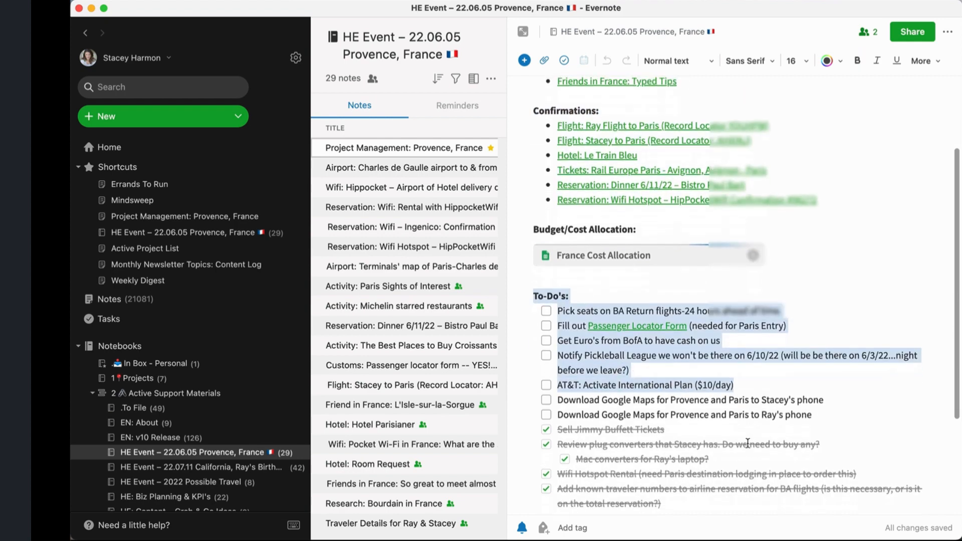
pyautogui.scroll(3, 840, 328)
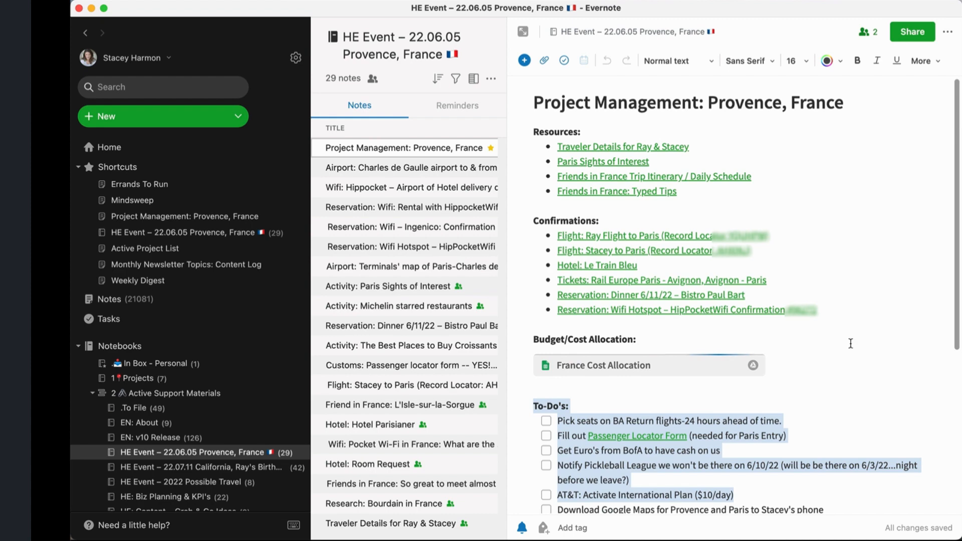
pyautogui.click(849, 315)
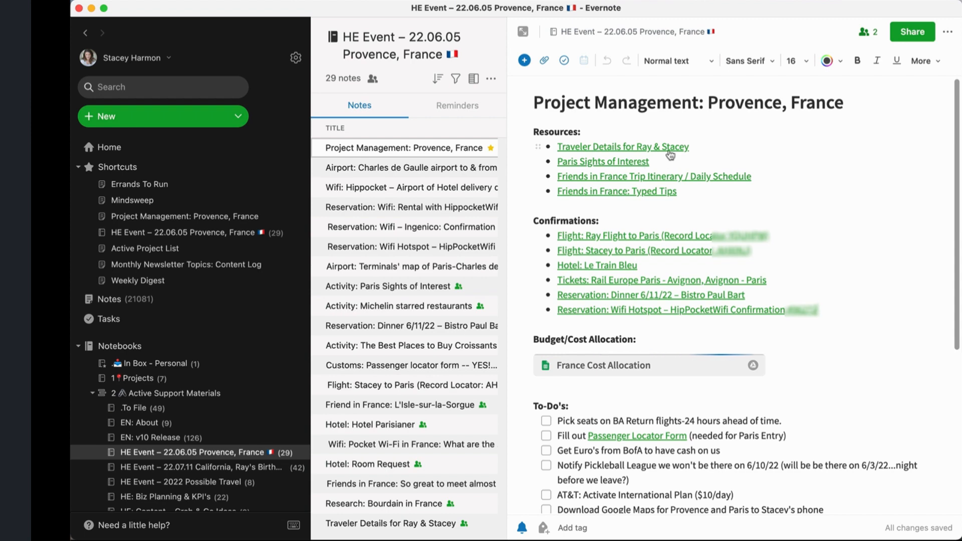
pyautogui.moveTo(624, 147)
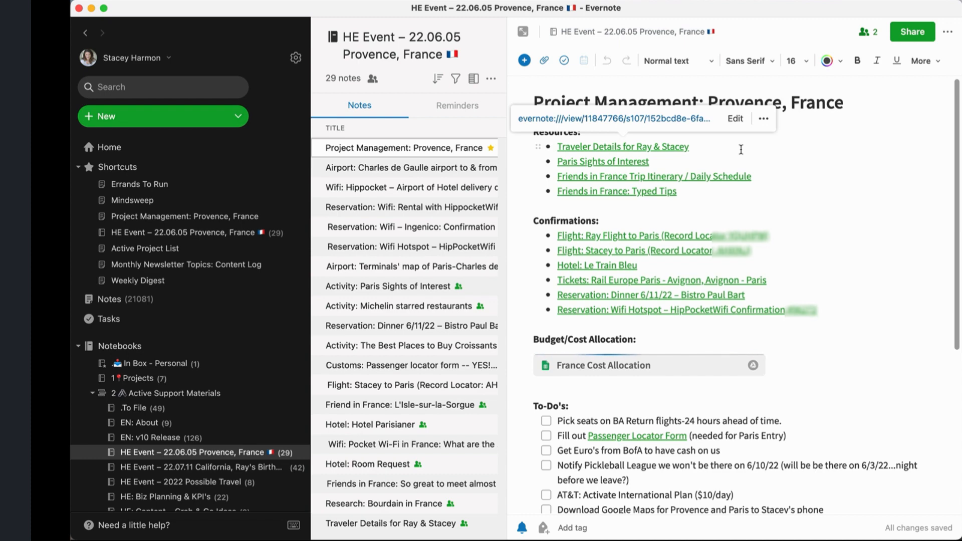
pyautogui.doubleClick(551, 133)
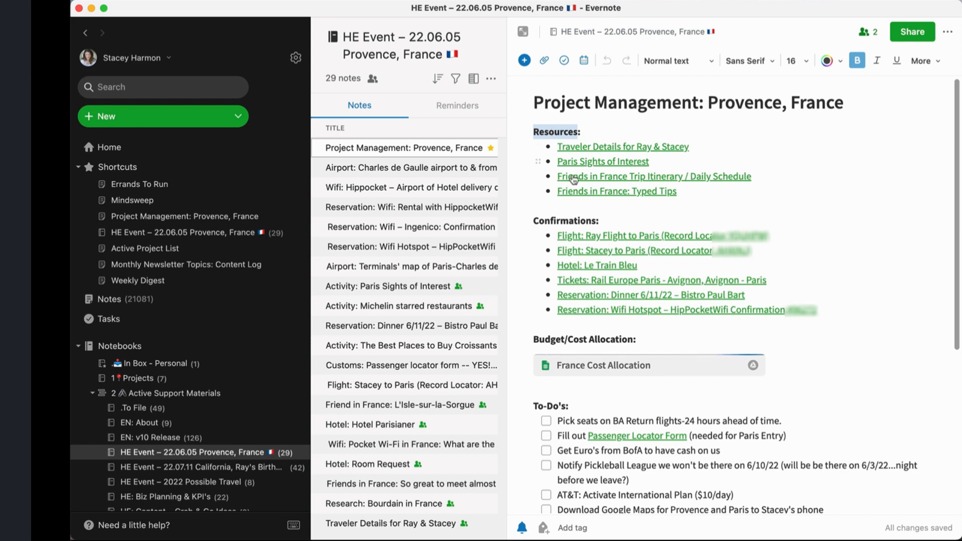
pyautogui.doubleClick(573, 221)
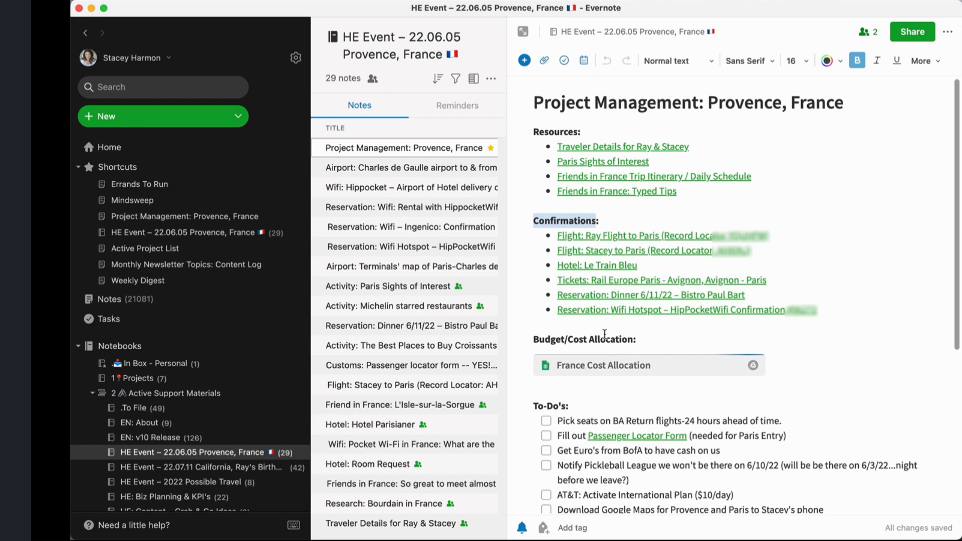
pyautogui.click(578, 163)
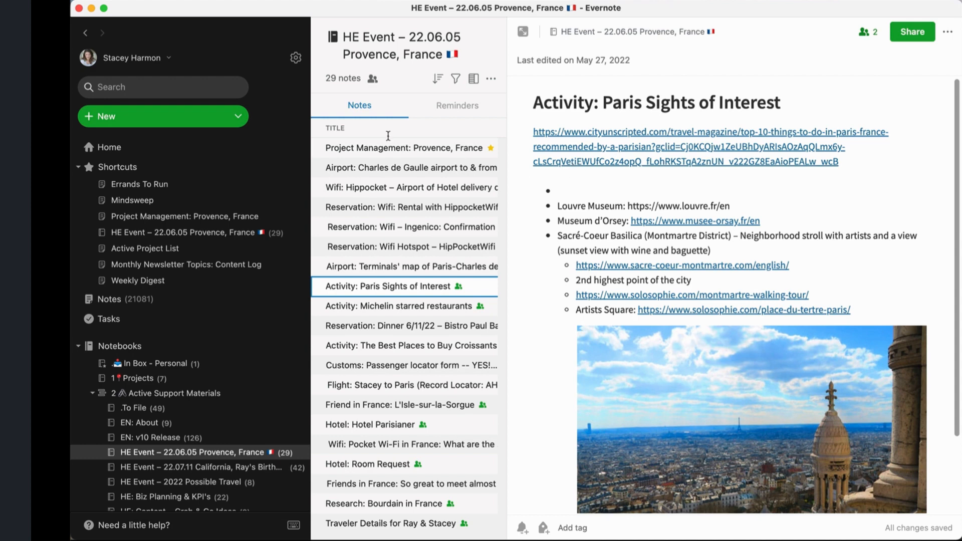
pyautogui.click(86, 32)
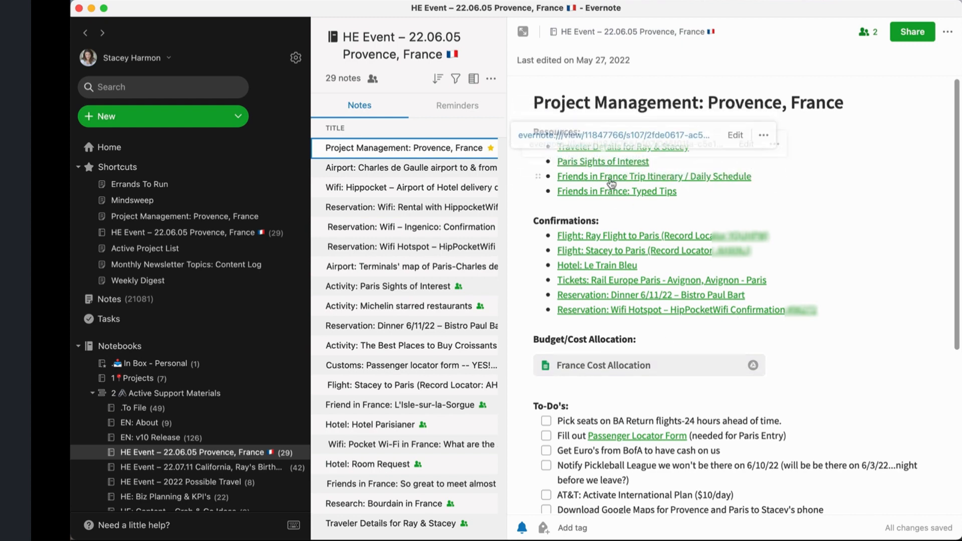
pyautogui.click(613, 197)
pyautogui.moveTo(637, 435)
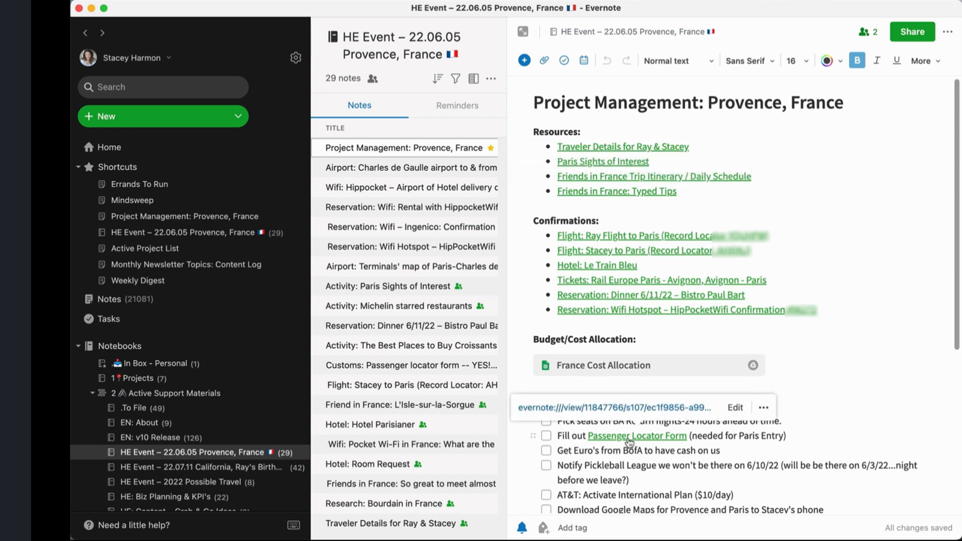
pyautogui.click(629, 436)
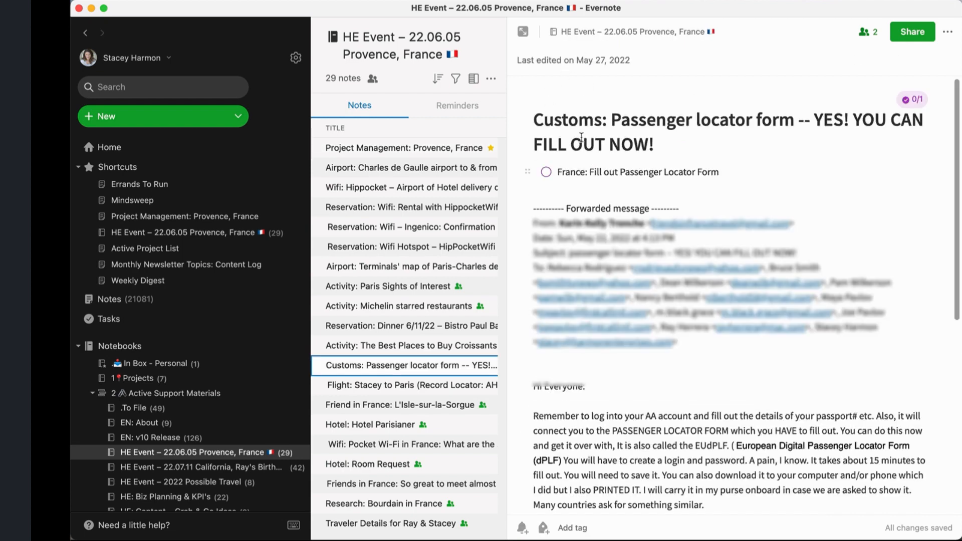
pyautogui.click(85, 33)
pyautogui.scroll(-1, 698, 327)
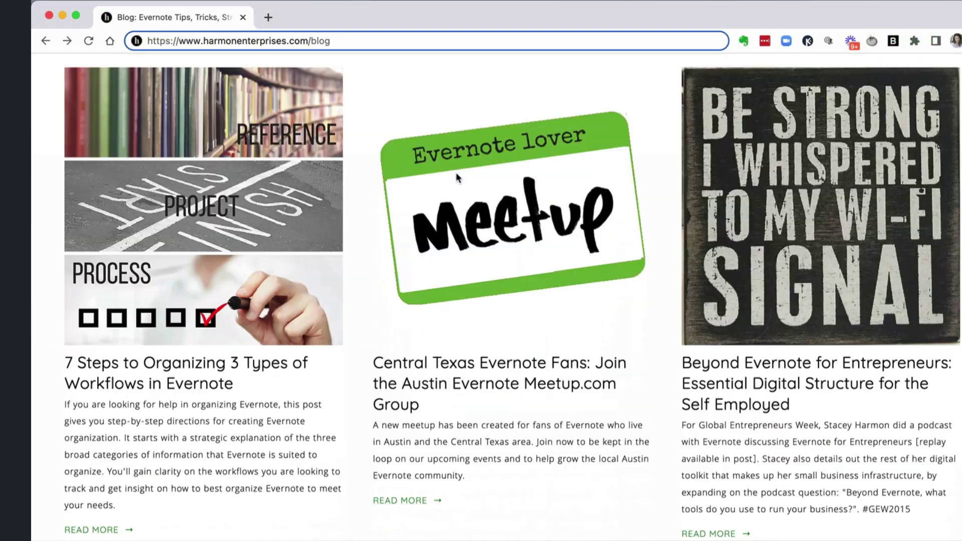
pyautogui.scroll(-5, 457, 178)
# Open the note-link tutorial article on the blog
pyautogui.click(476, 468)
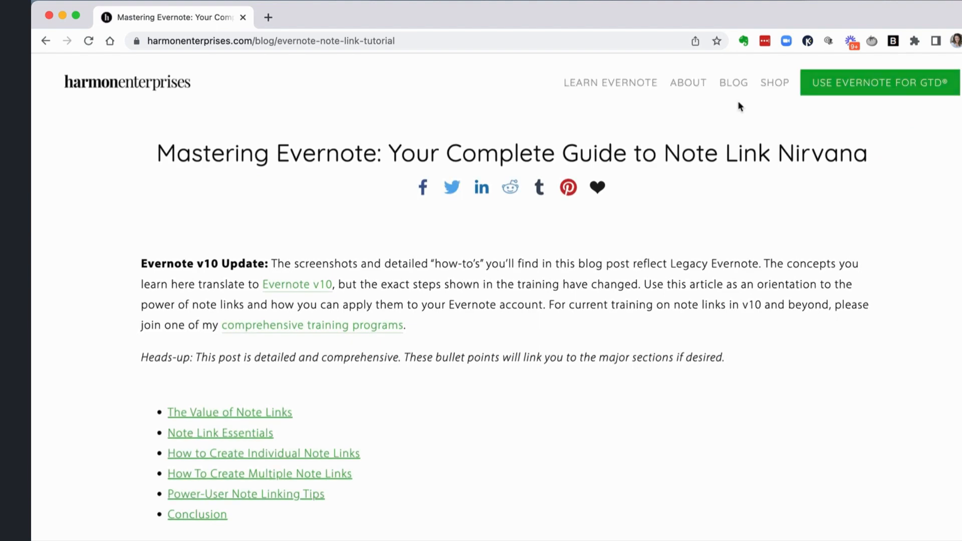
pyautogui.scroll(-2, 476, 468)
pyautogui.scroll(-4, 476, 467)
pyautogui.scroll(-5, 476, 468)
pyautogui.scroll(-5, 477, 467)
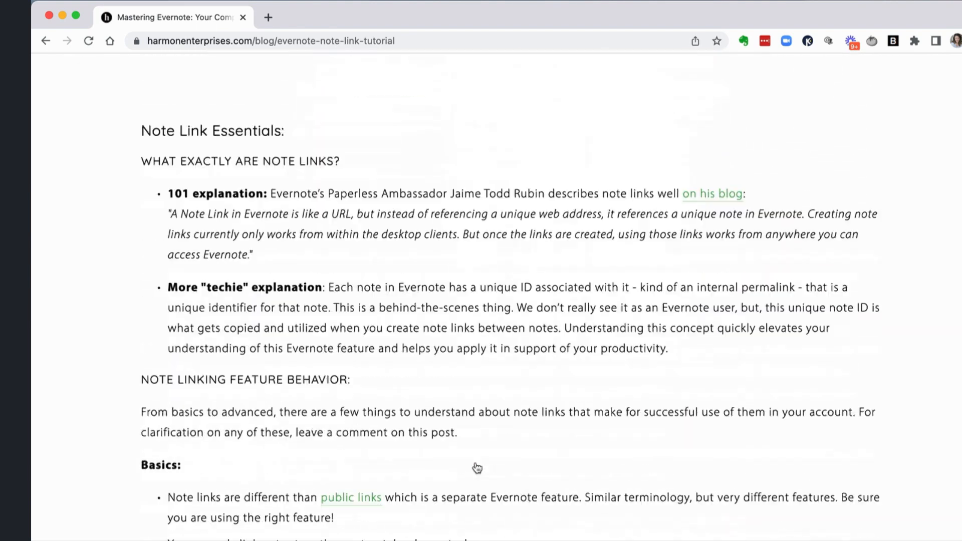
pyautogui.scroll(-10, 477, 468)
pyautogui.scroll(-5, 476, 467)
pyautogui.scroll(-4, 477, 467)
pyautogui.scroll(-8, 477, 468)
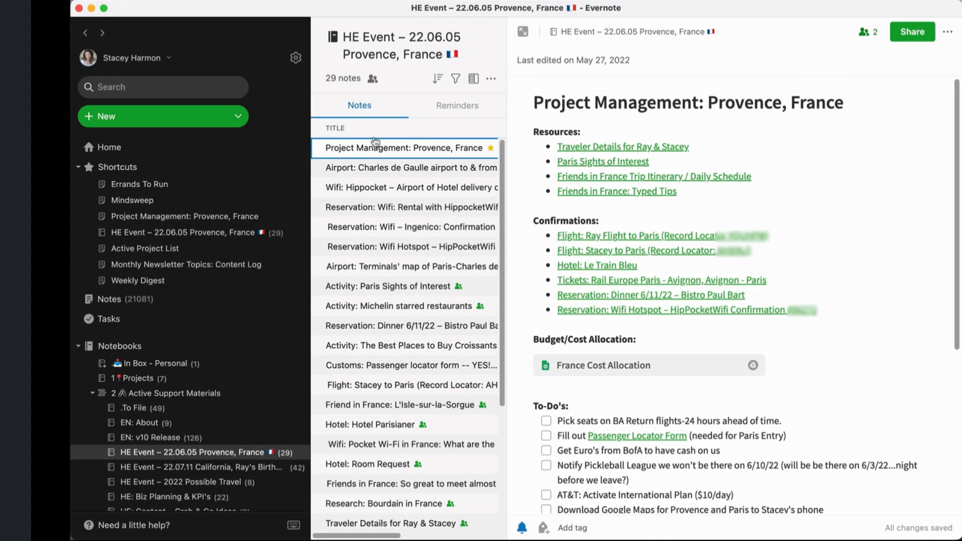
# Collapse the Shortcuts list and sort the notebook's notes ascending by Title
pyautogui.click(79, 167)
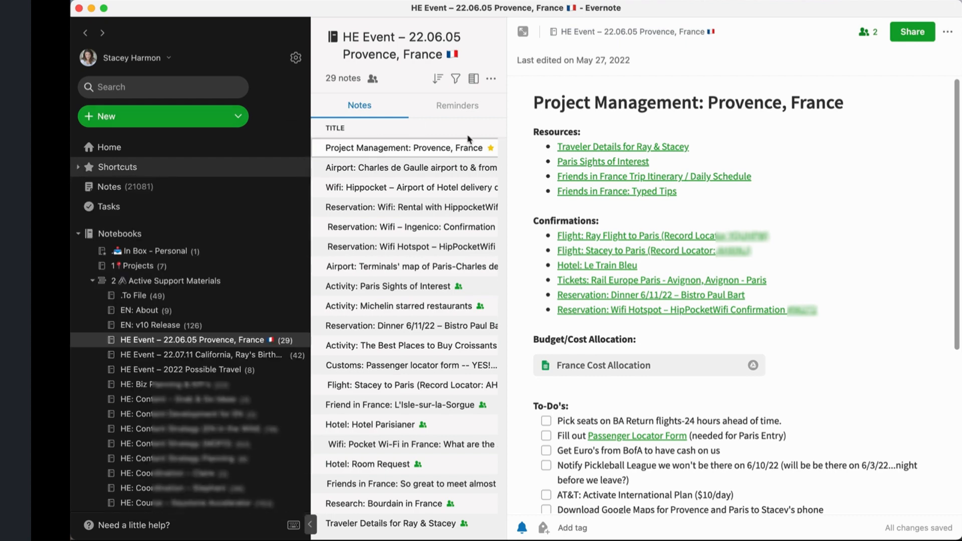
pyautogui.click(335, 128)
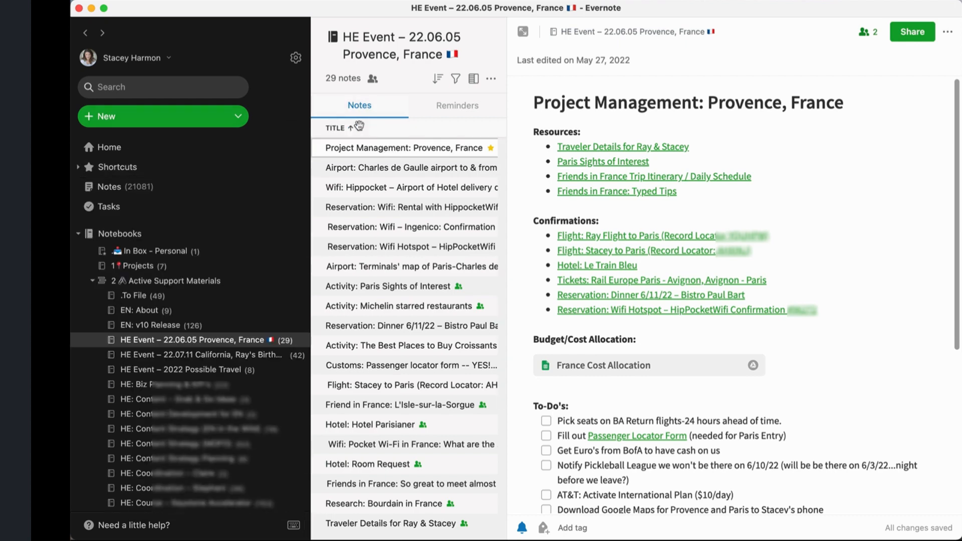
pyautogui.scroll(-5, 363, 345)
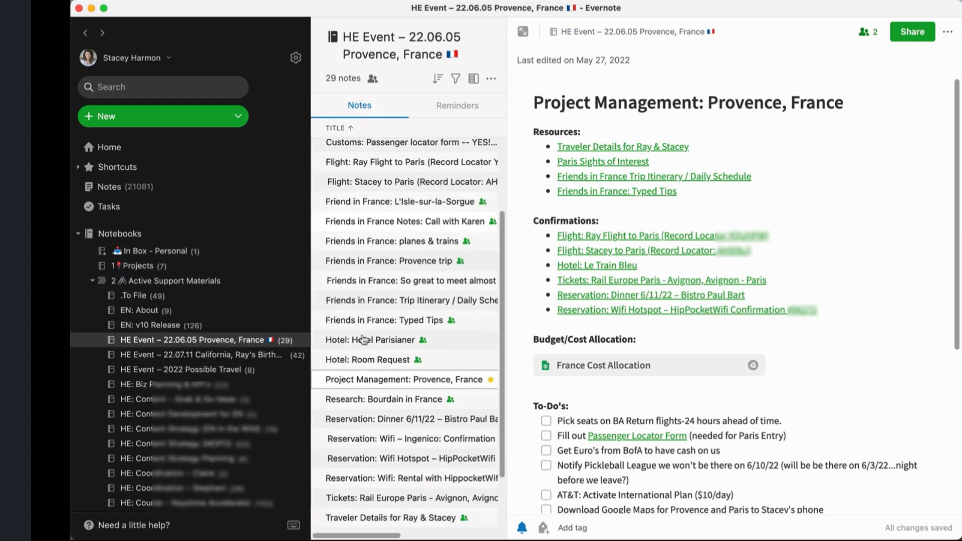
# Add an 'Activities:' line below the Confirmations list and correct its spelling
pyautogui.click(840, 319)
pyautogui.press('Return')
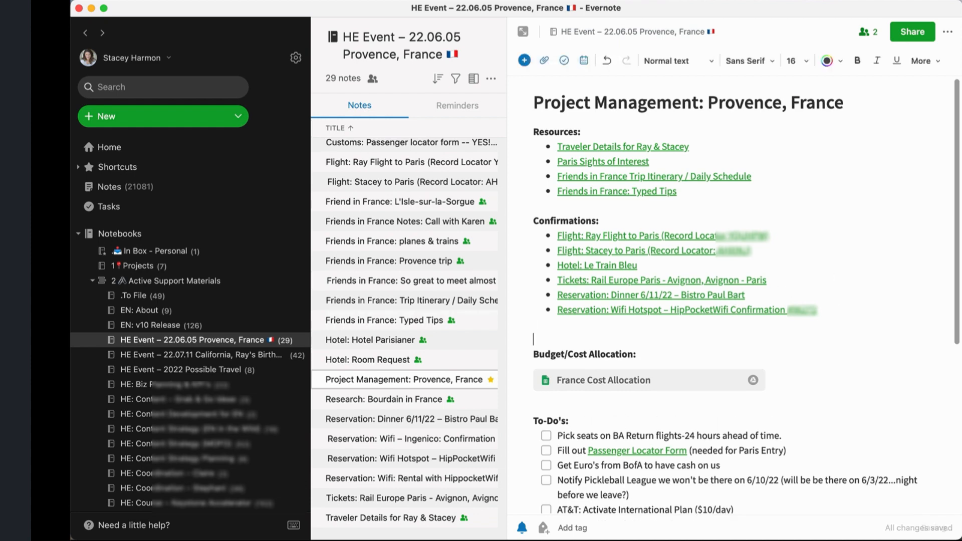
pyautogui.write('Activites')
pyautogui.write(':')
pyautogui.press('Return')
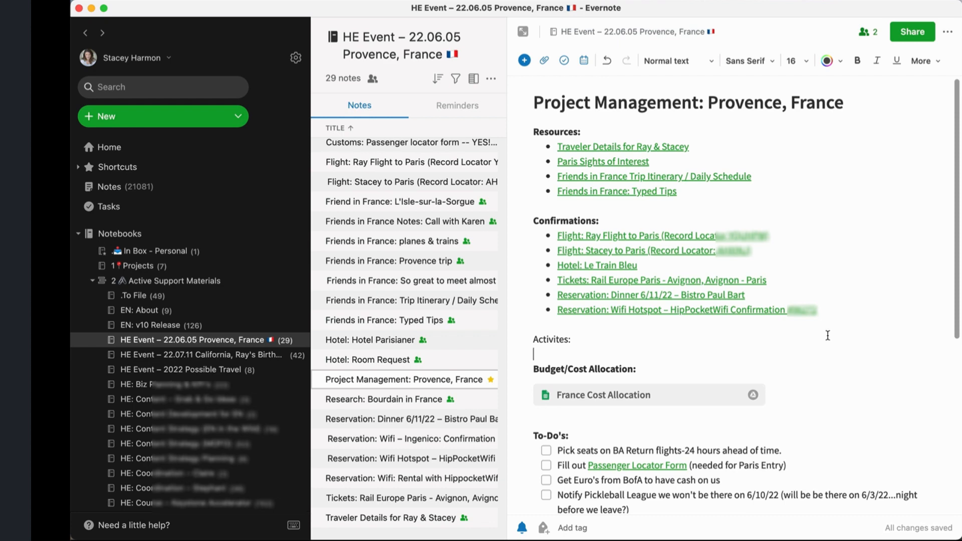
pyautogui.rightClick(554, 342)
pyautogui.click(575, 285)
pyautogui.scroll(2, 392, 246)
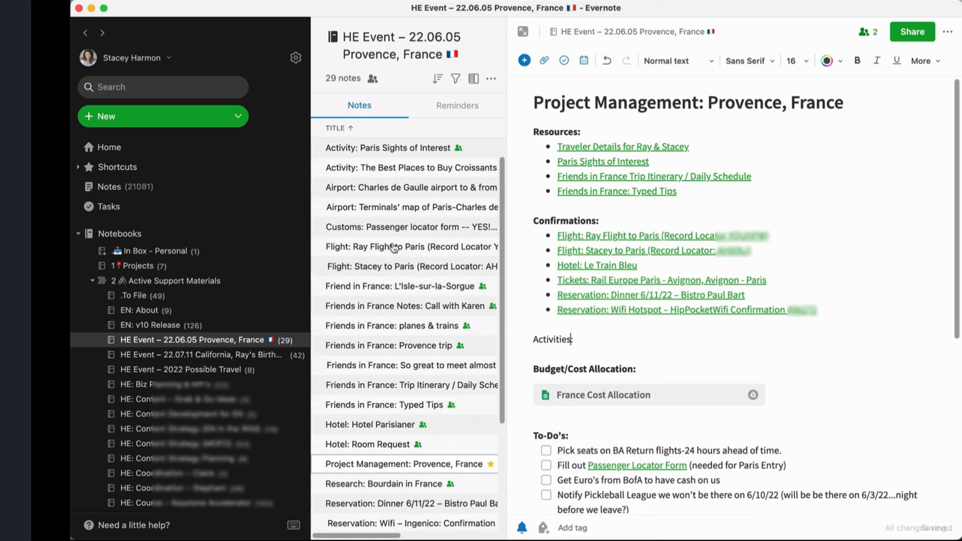
pyautogui.scroll(1, 393, 248)
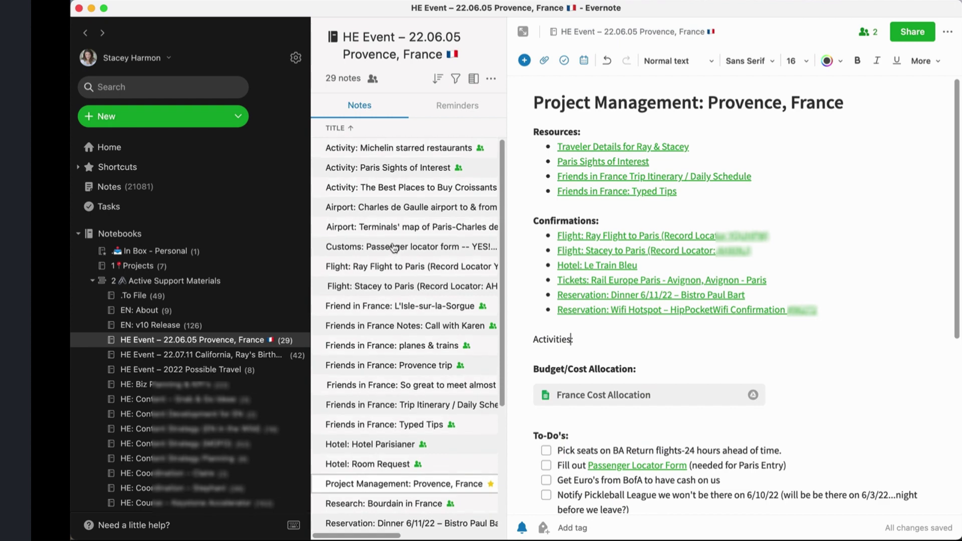
# Drag the Michelin restaurants, Paris Sights and croissants notes in as links under Activities:
pyautogui.keyDown('super'); pyautogui.click(379, 150); pyautogui.keyUp('super')
pyautogui.keyDown('super'); pyautogui.click(380, 168); pyautogui.keyUp('super')
pyautogui.keyDown('super'); pyautogui.click(381, 187); pyautogui.keyUp('super')
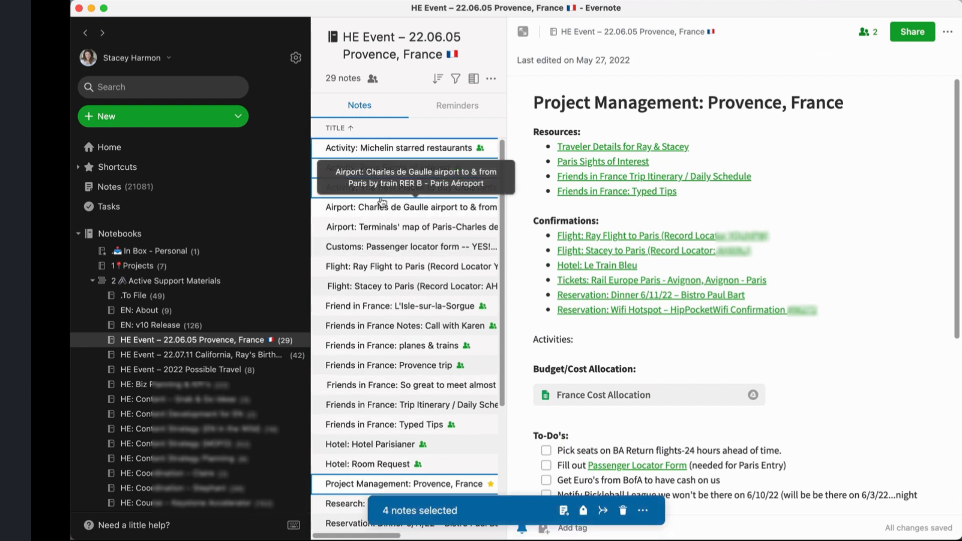
pyautogui.keyDown('super'); pyautogui.click(388, 488); pyautogui.keyUp('super')
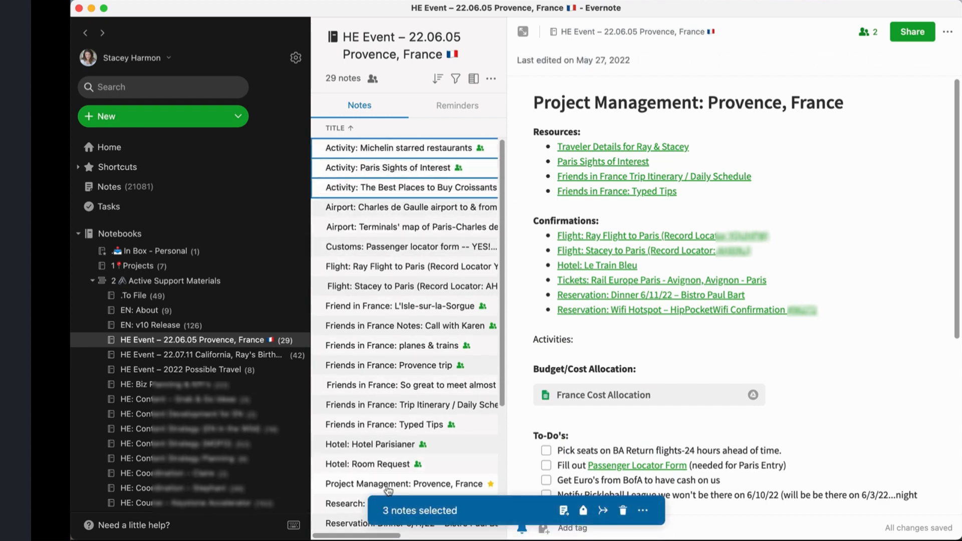
pyautogui.moveTo(350, 156); pyautogui.dragTo(544, 354)
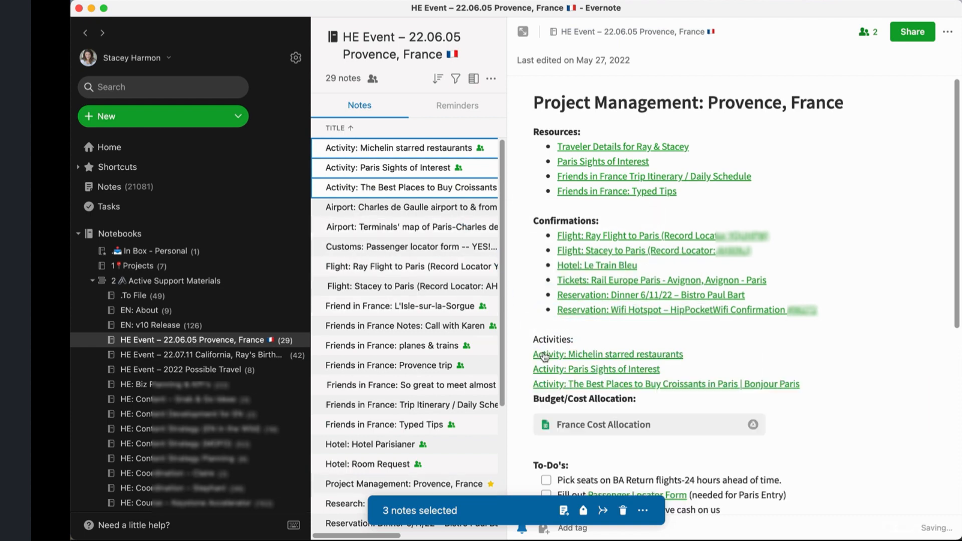
# Make the three Activity links a bulleted list and bold the Activities: label
pyautogui.click(810, 386)
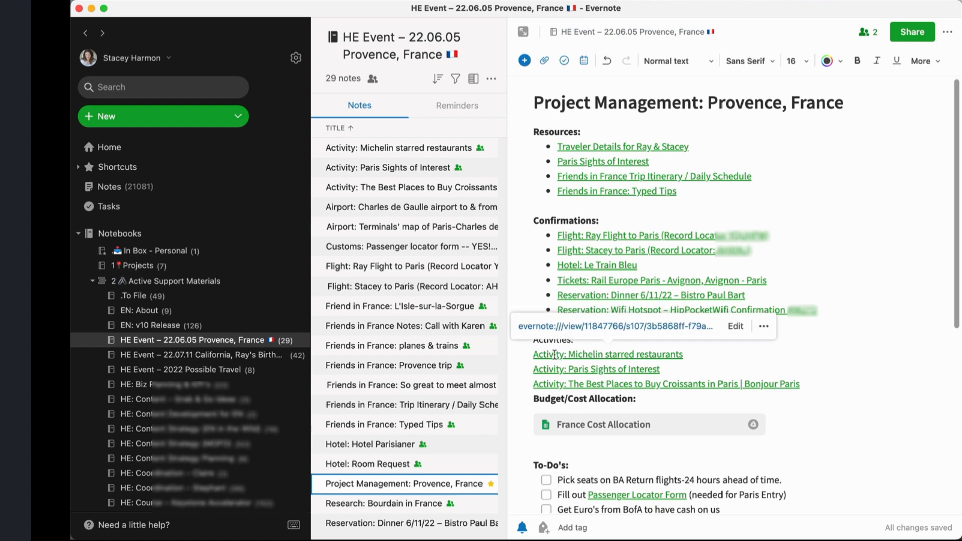
pyautogui.moveTo(804, 382); pyautogui.dragTo(526, 352)
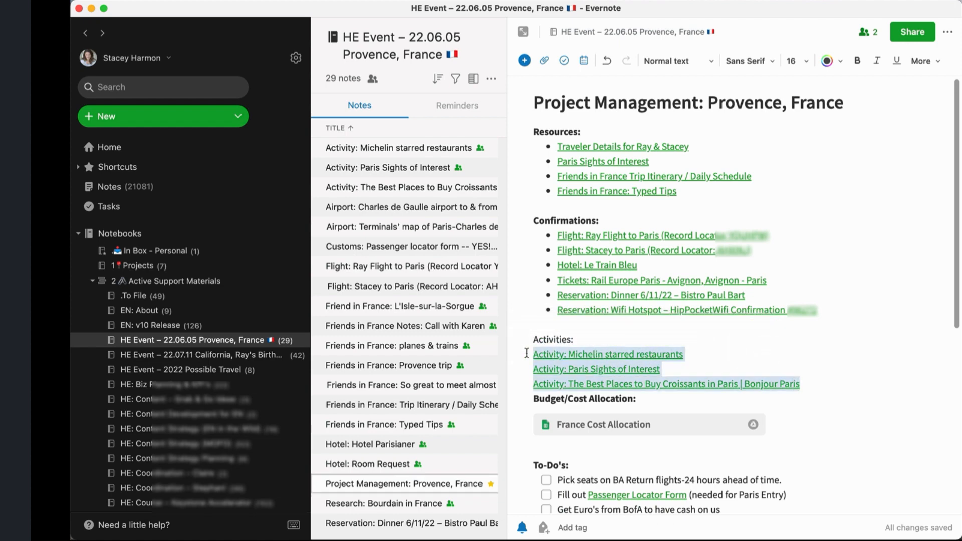
pyautogui.press('super+shift+u')
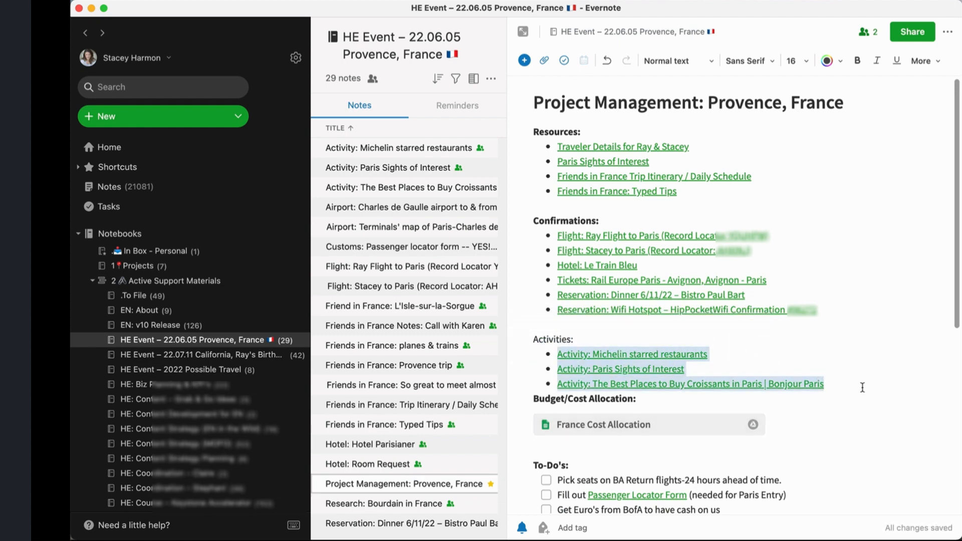
pyautogui.click(862, 387)
pyautogui.press('Return')
pyautogui.press('Return')
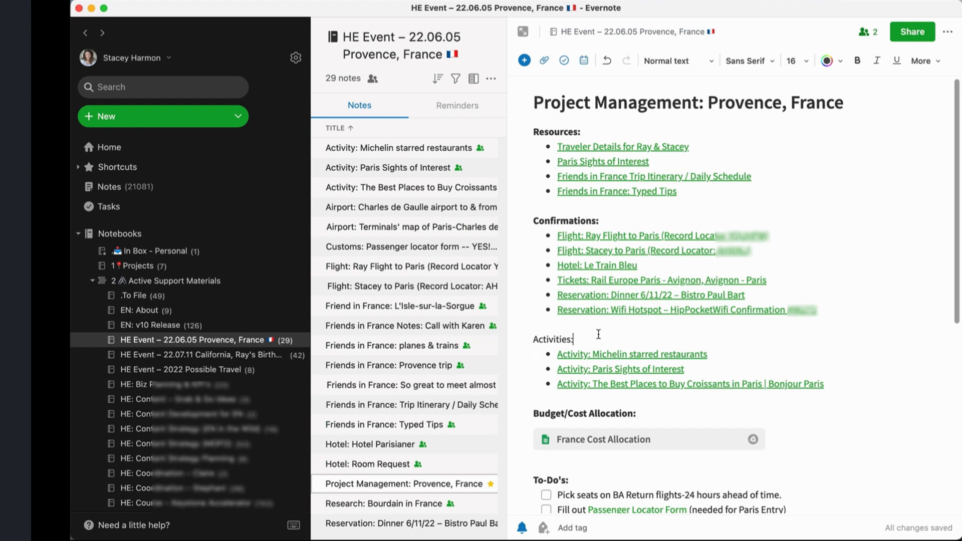
pyautogui.press('super+shift+Left')
pyautogui.press('super+b')
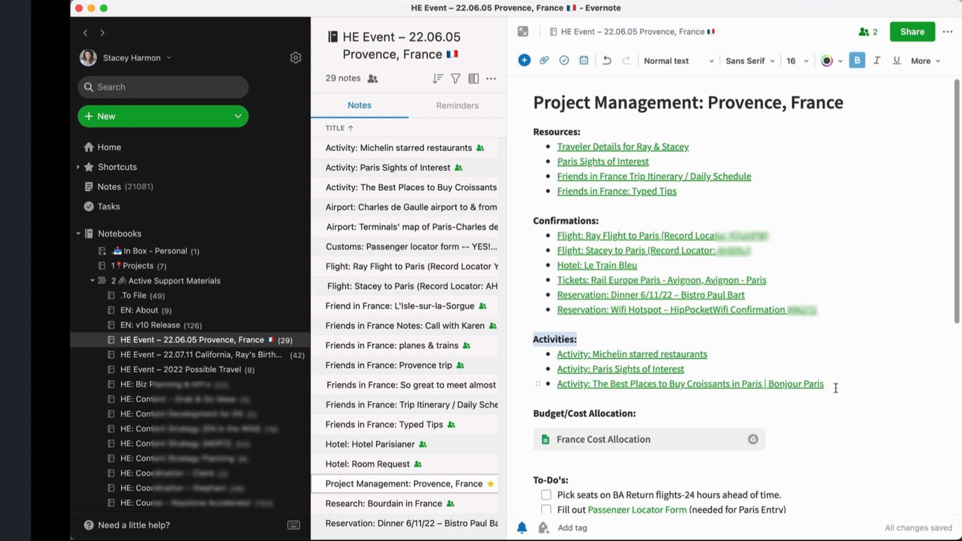
pyautogui.click(833, 386)
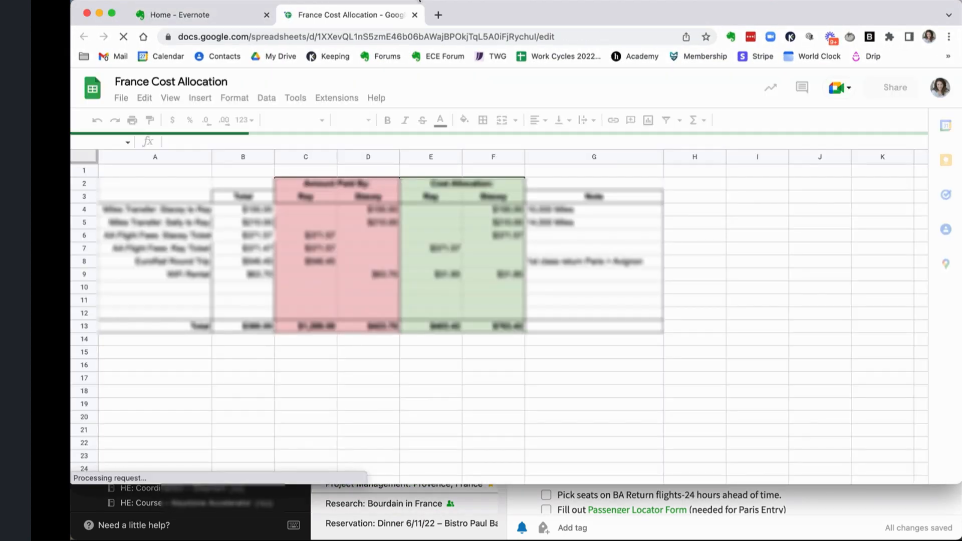
pyautogui.click(521, 504)
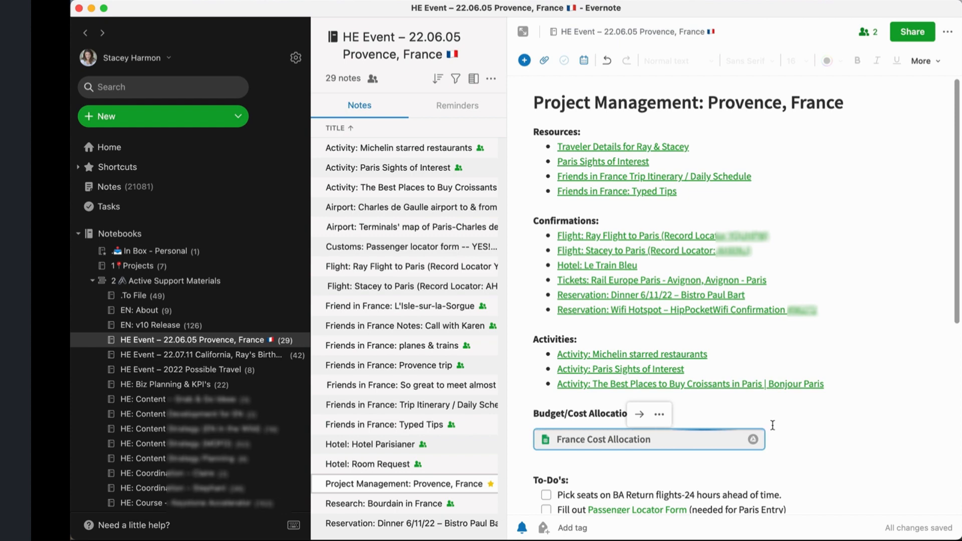
# Make Resources a medium header with a divider line below it
pyautogui.click(590, 135)
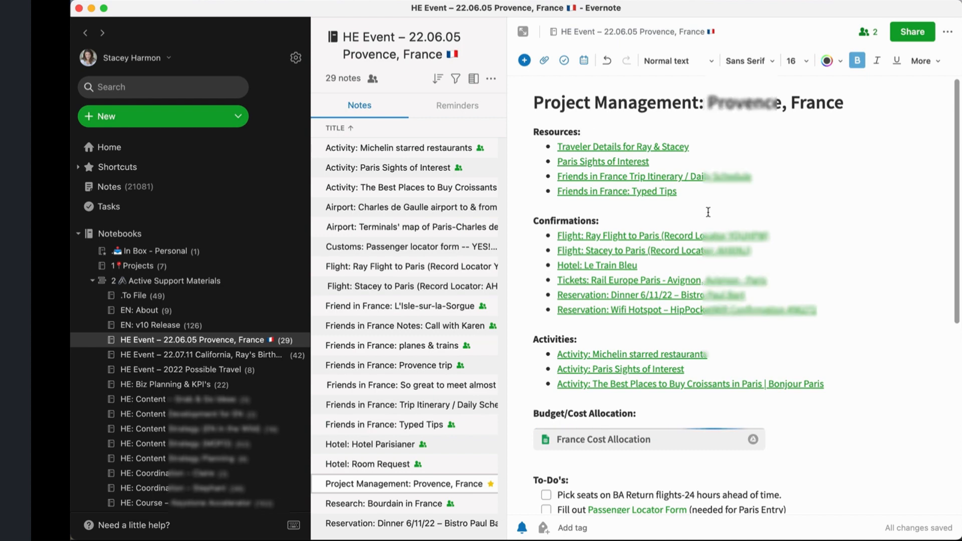
pyautogui.scroll(-1, 707, 212)
pyautogui.scroll(-5, 707, 212)
pyautogui.scroll(5, 707, 212)
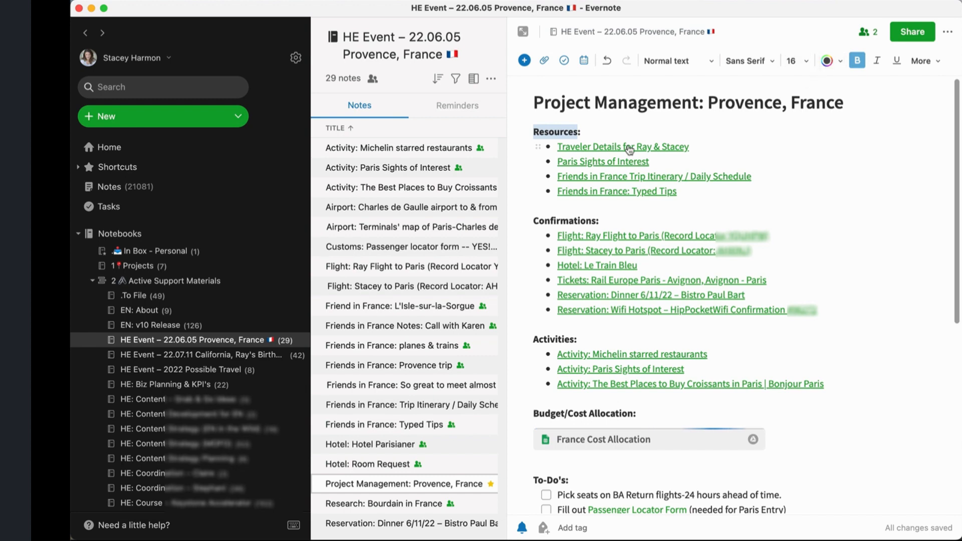
pyautogui.doubleClick(589, 129)
pyautogui.click(678, 63)
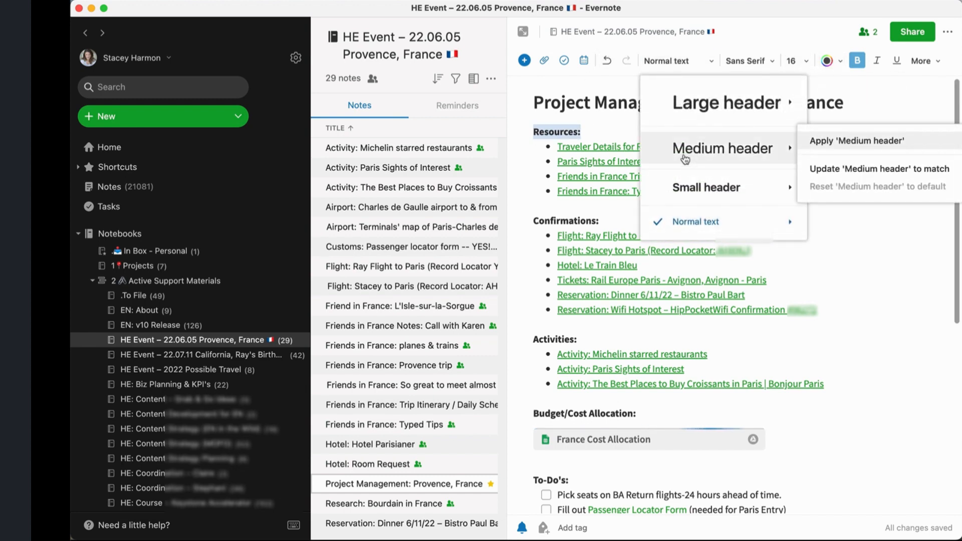
pyautogui.click(845, 139)
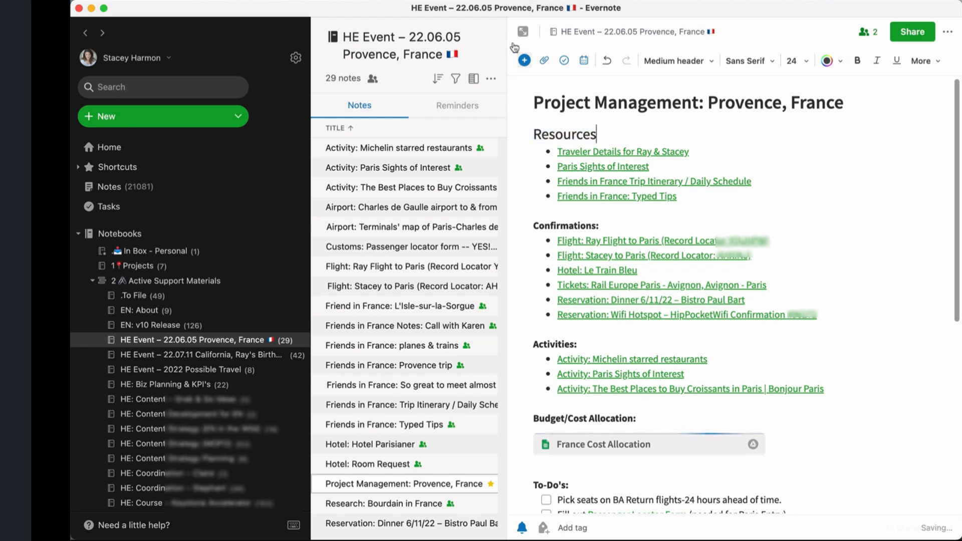
pyautogui.click(524, 60)
pyautogui.click(567, 174)
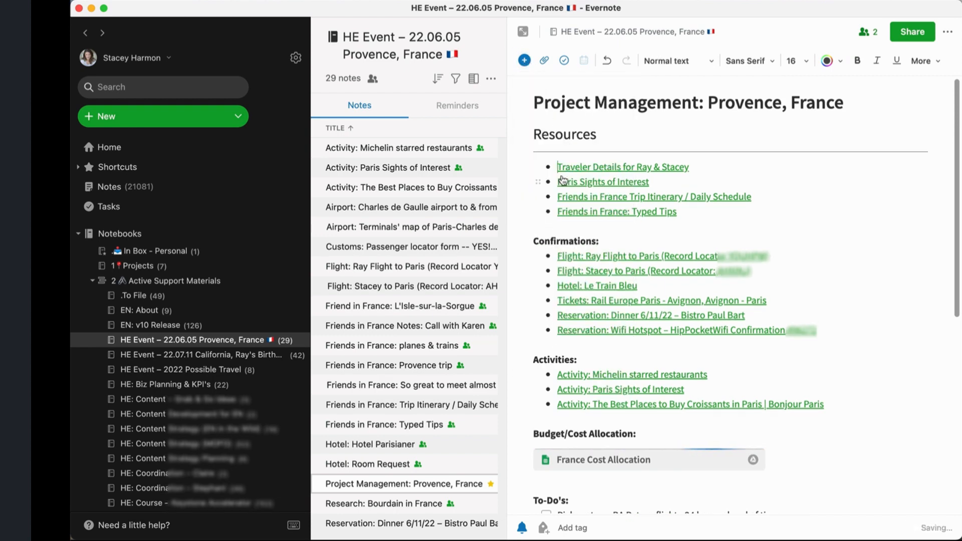
# Make Confirmations a medium header with a divider line below it
pyautogui.click(601, 240)
pyautogui.doubleClick(563, 240)
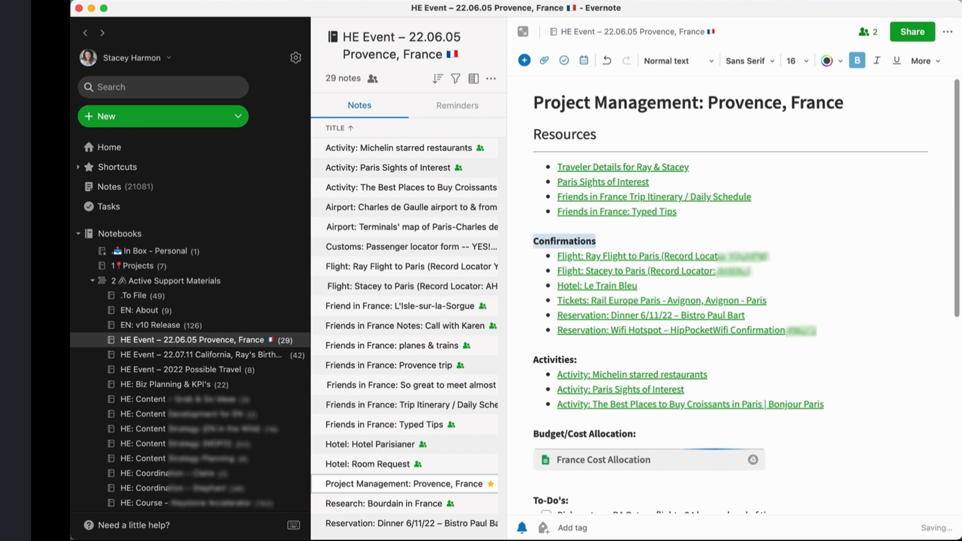
pyautogui.click(681, 61)
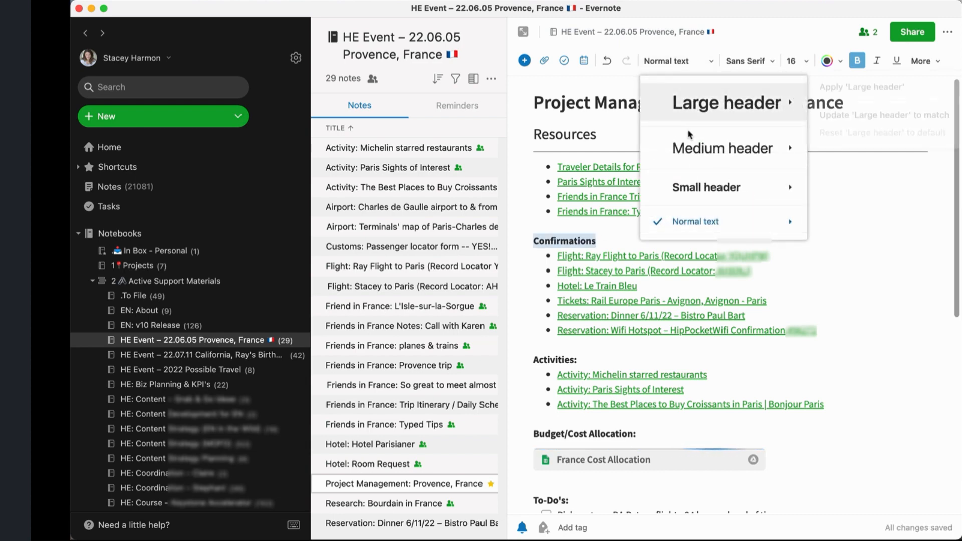
pyautogui.click(699, 147)
pyautogui.click(654, 250)
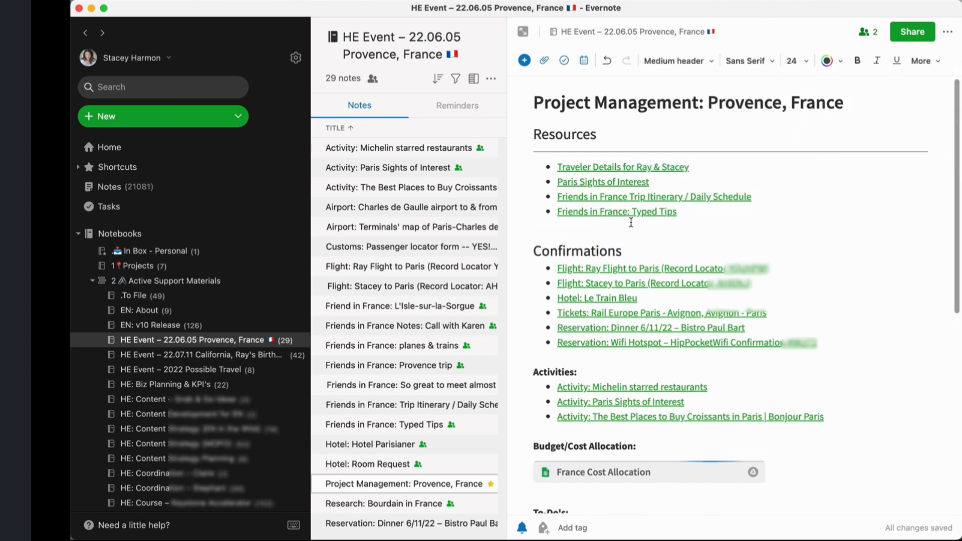
pyautogui.click(524, 61)
pyautogui.click(566, 172)
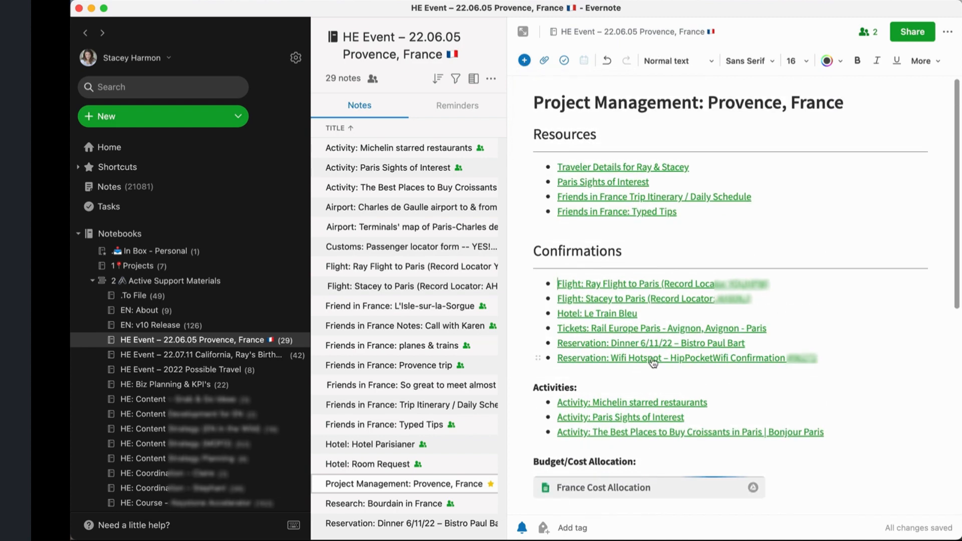
# Drop the colon, make Activities a medium header and add a divider below it
pyautogui.click(594, 385)
pyautogui.press('BackSpace')
pyautogui.hotkey('shift', 'Home')
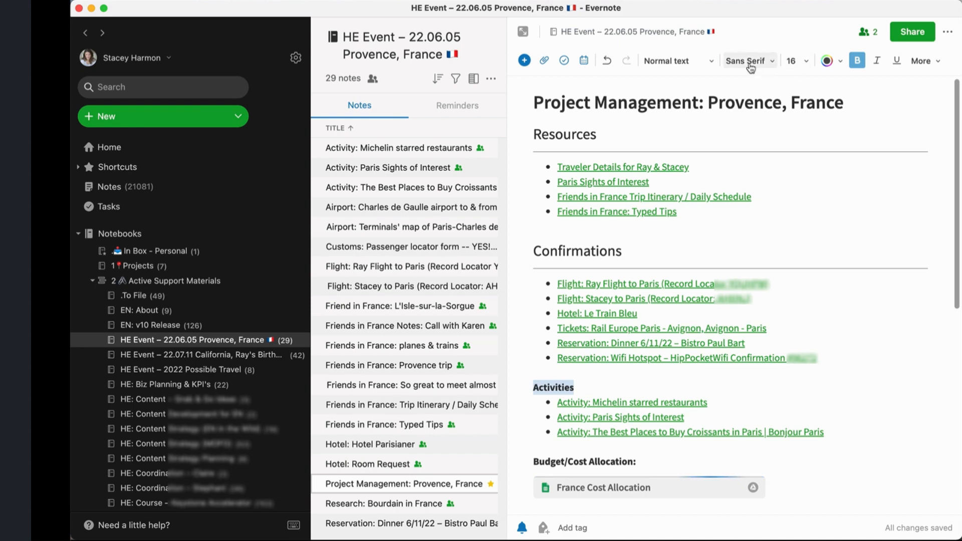
pyautogui.click(673, 61)
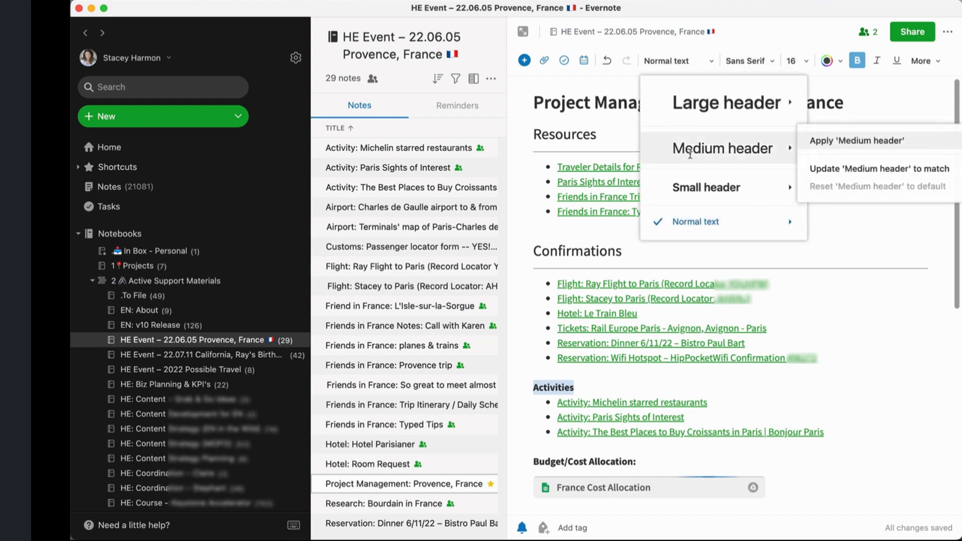
pyautogui.click(721, 148)
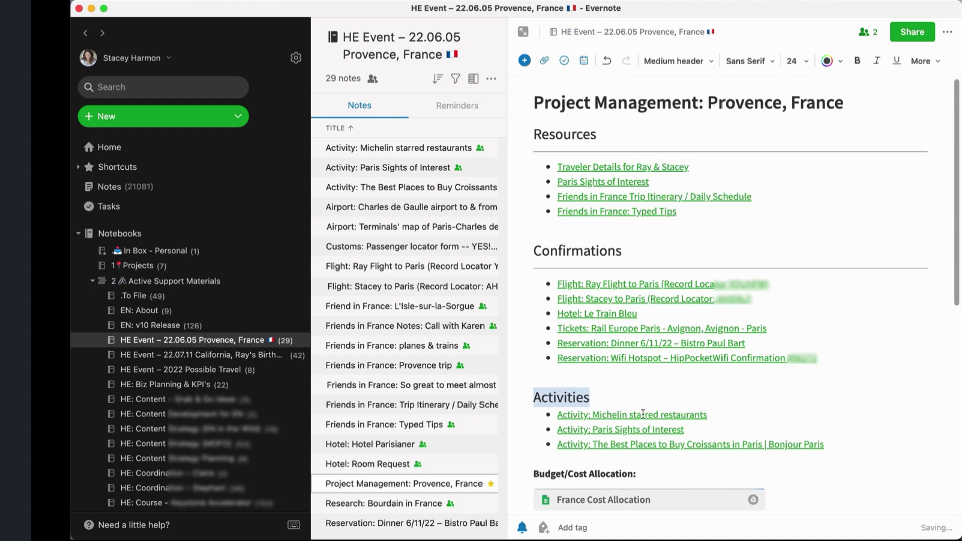
pyautogui.click(524, 61)
pyautogui.click(545, 174)
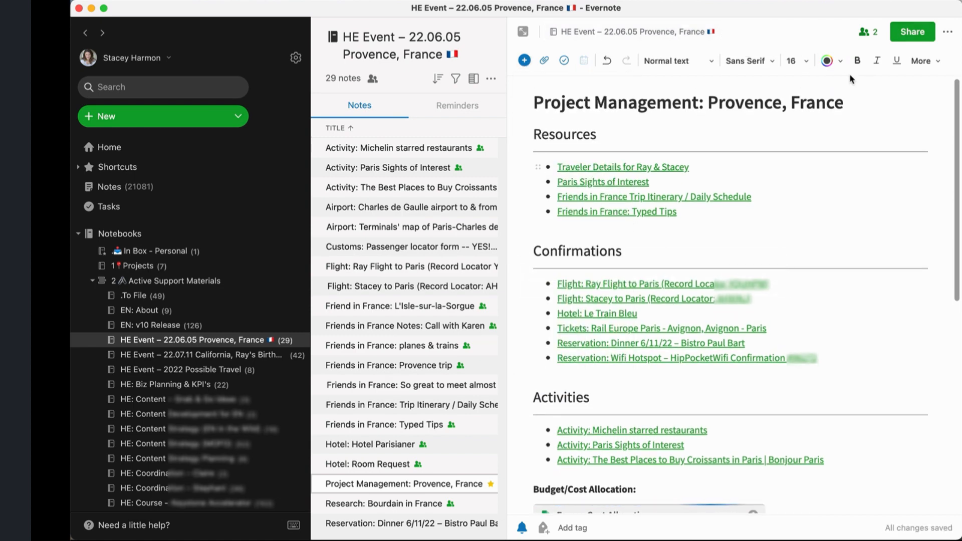
# Highlight the Resources header in yellow via More > Highlight
pyautogui.doubleClick(579, 135)
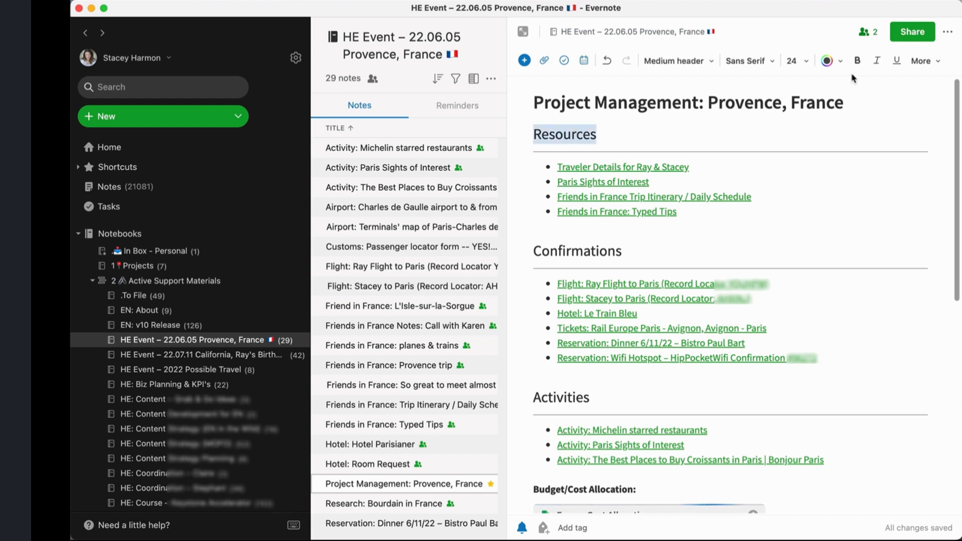
pyautogui.click(839, 62)
pyautogui.click(840, 62)
pyautogui.click(939, 63)
pyautogui.moveTo(871, 91)
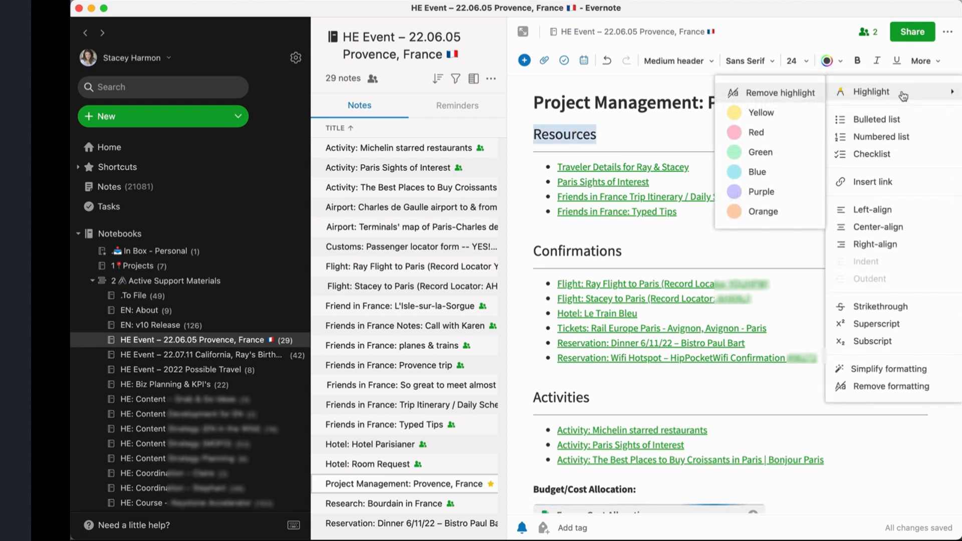
pyautogui.click(901, 91)
pyautogui.click(921, 64)
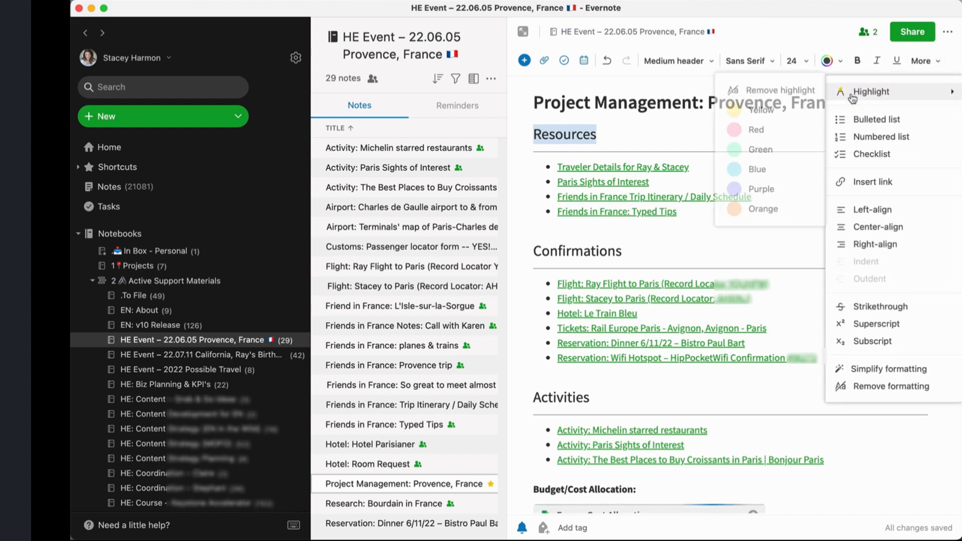
pyautogui.click(765, 113)
pyautogui.click(762, 219)
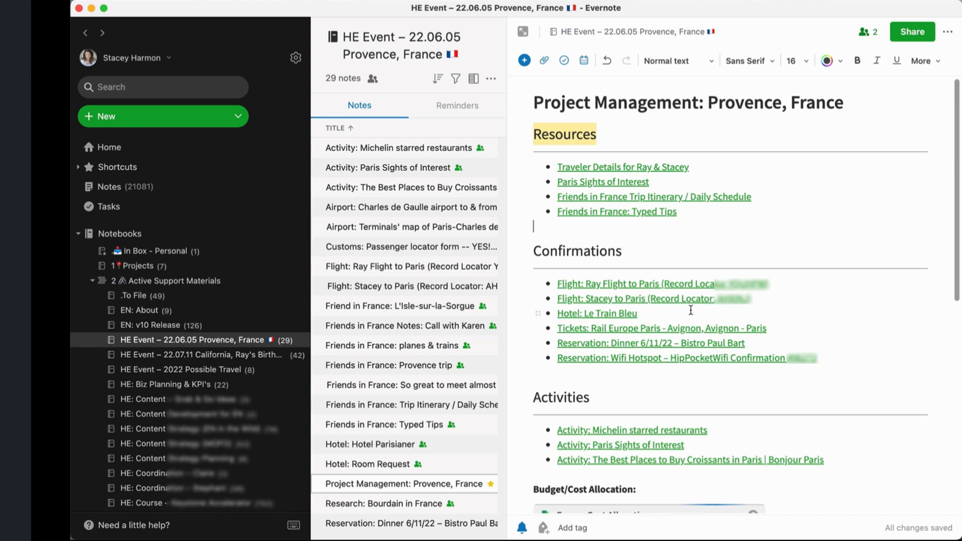
# Highlight the Flight: Stacey to Paris confirmation link in red
pyautogui.click(758, 301)
pyautogui.tripleClick(757, 302)
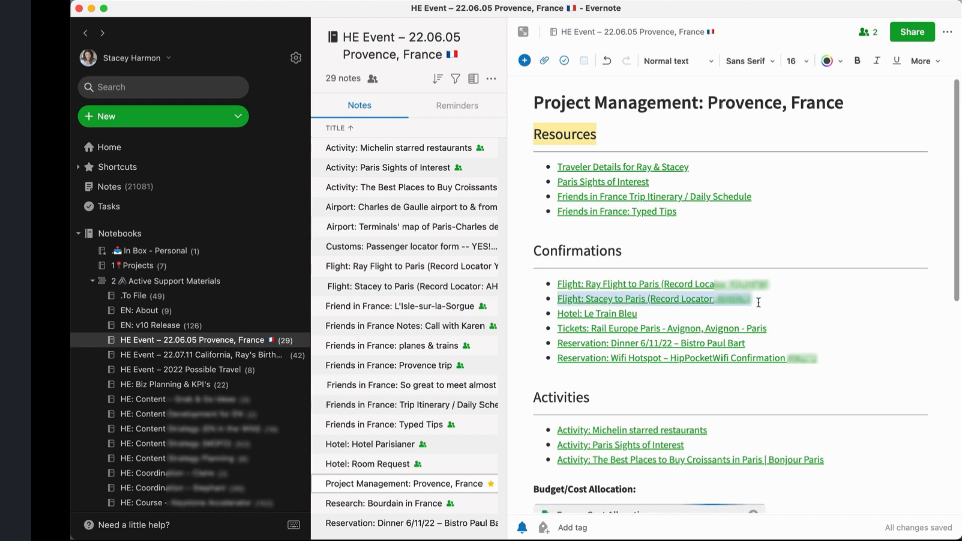
pyautogui.click(923, 62)
pyautogui.moveTo(872, 91)
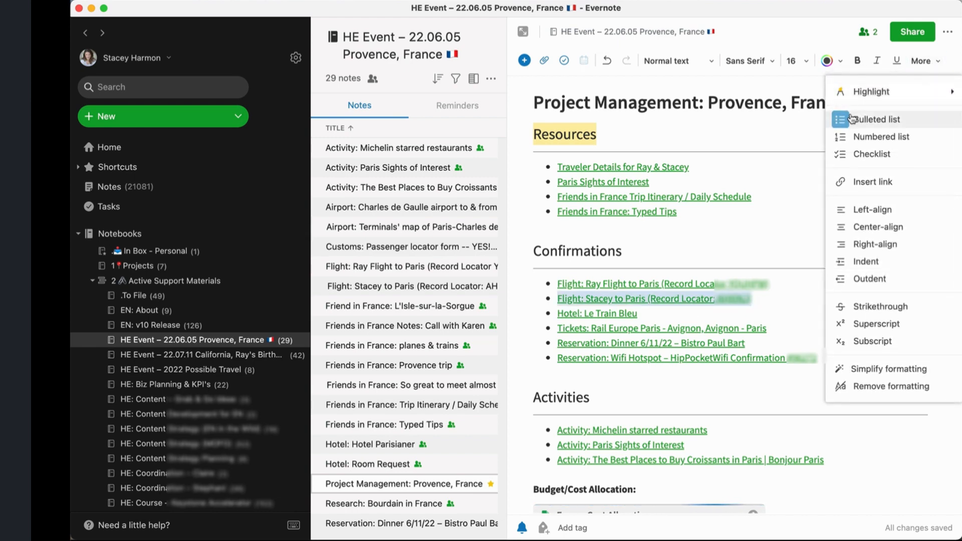
pyautogui.click(759, 133)
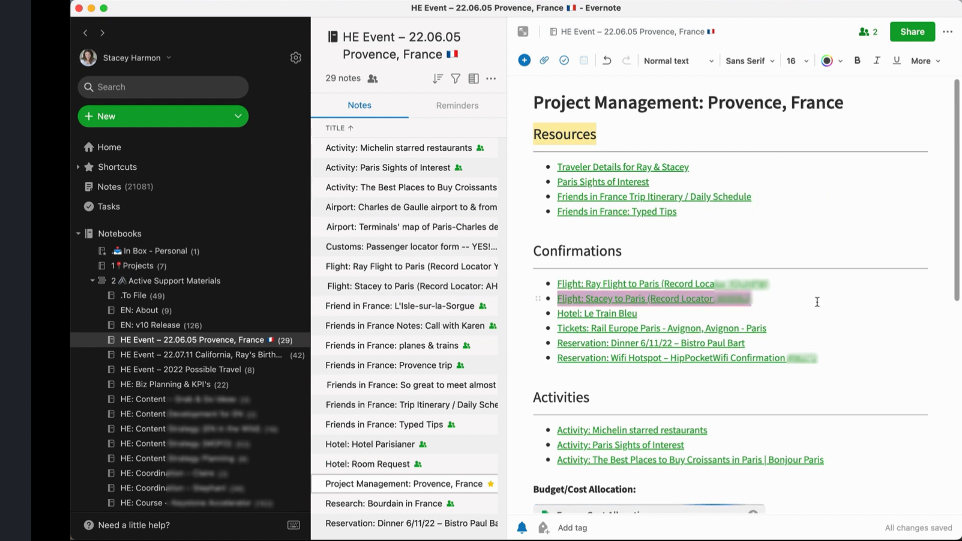
pyautogui.scroll(-1, 817, 301)
pyautogui.scroll(-4, 817, 301)
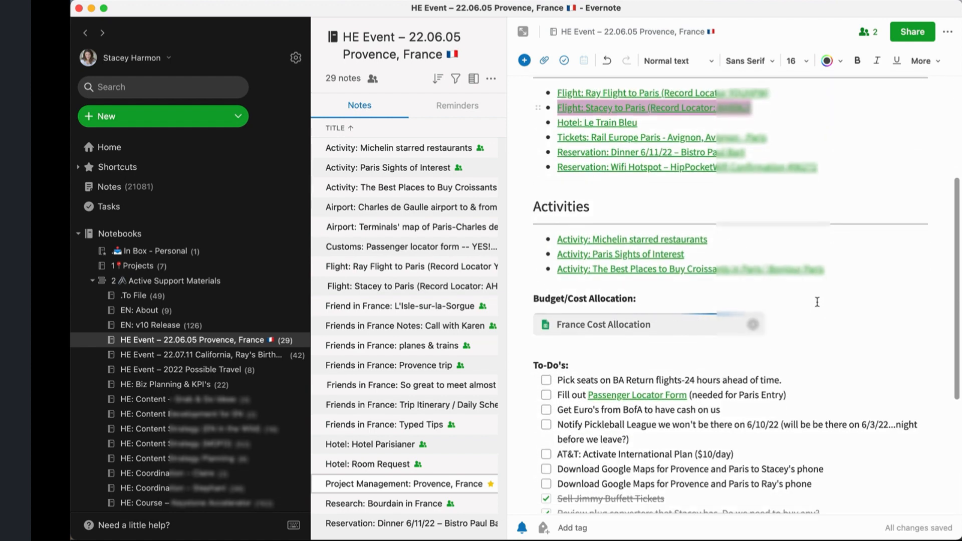
pyautogui.scroll(5, 817, 301)
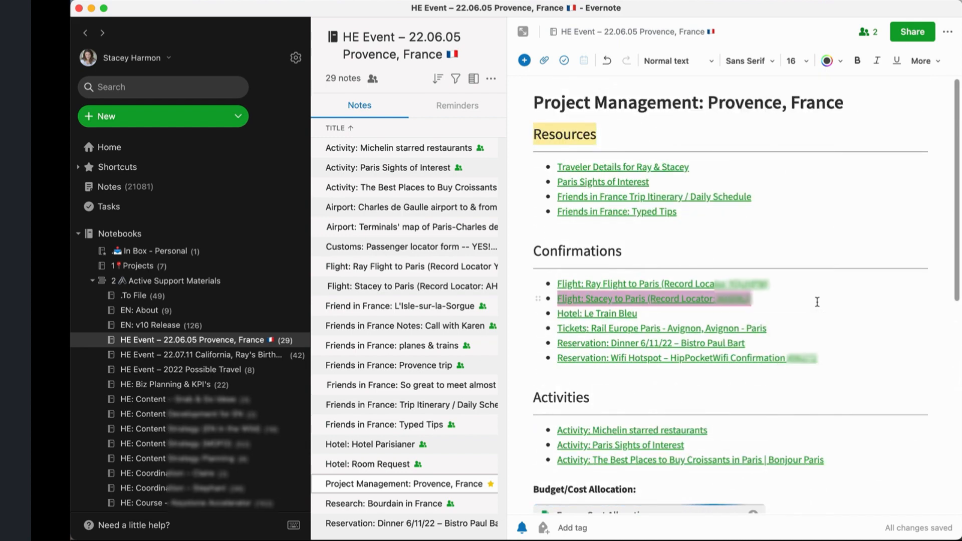